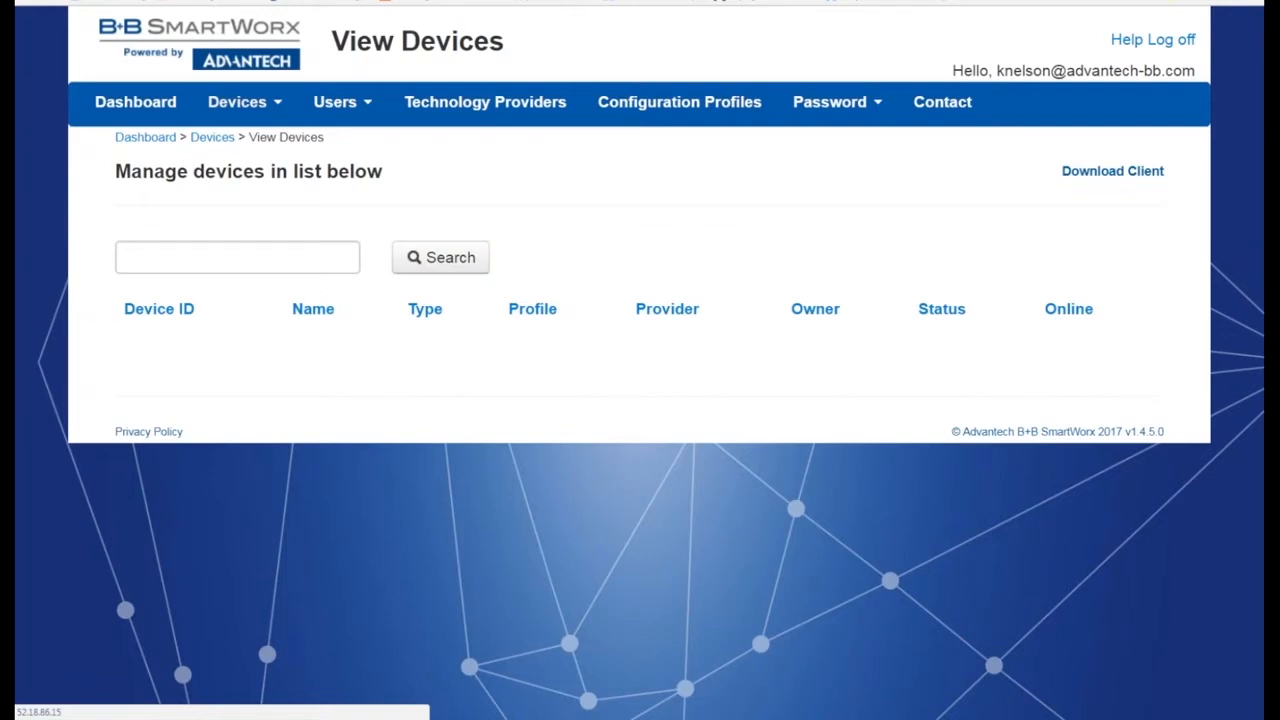
{"action": "left_click", "coordinate": [237, 101]}
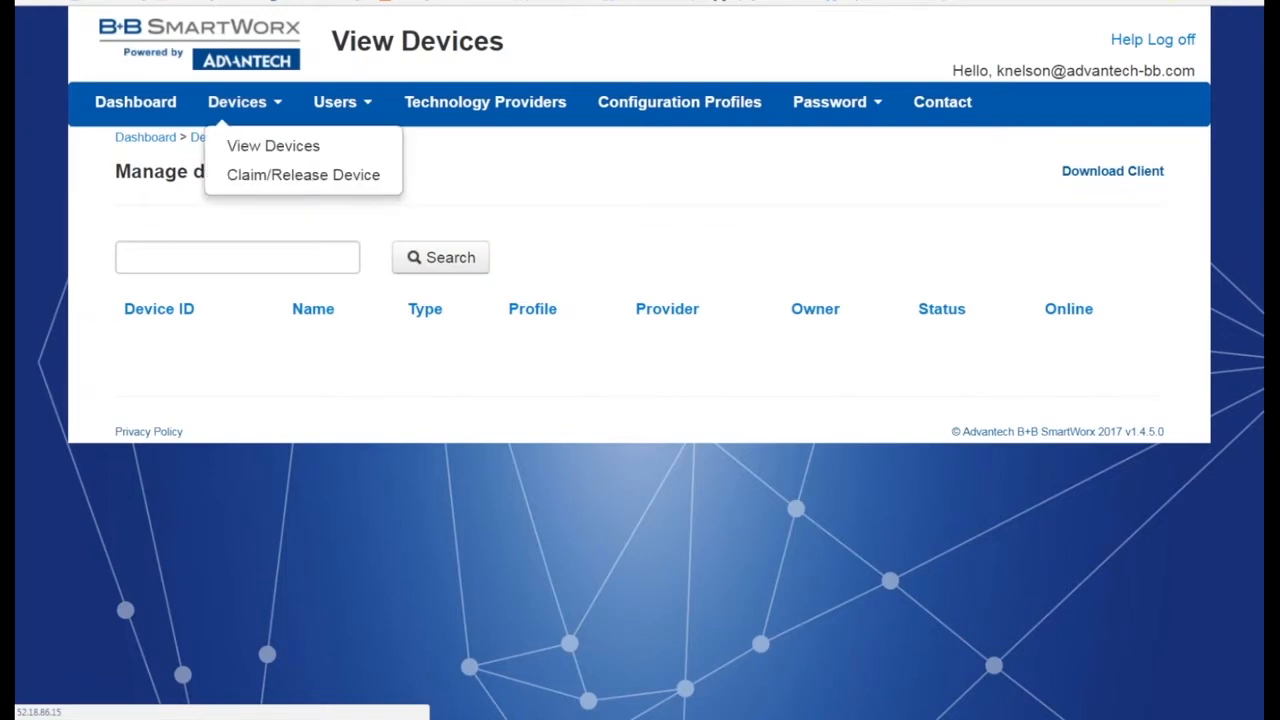
{"action": "left_click", "coordinate": [270, 176]}
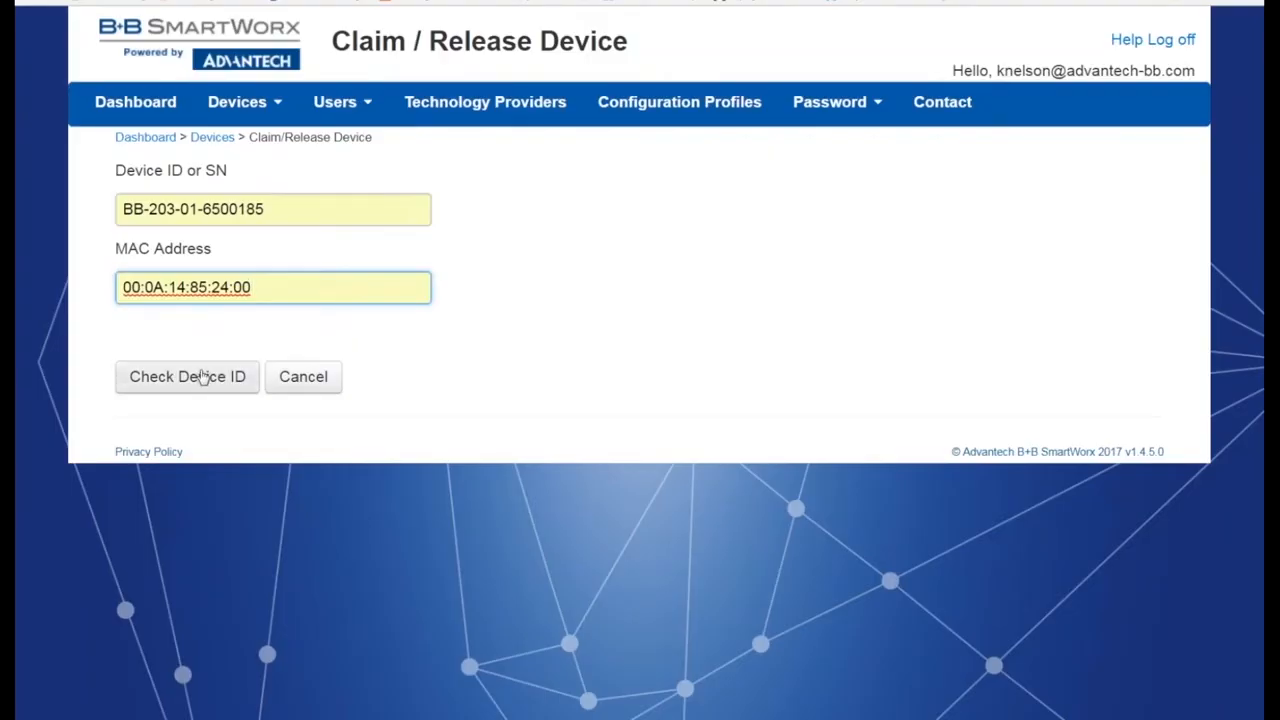
{"action": "left_click", "coordinate": [203, 376]}
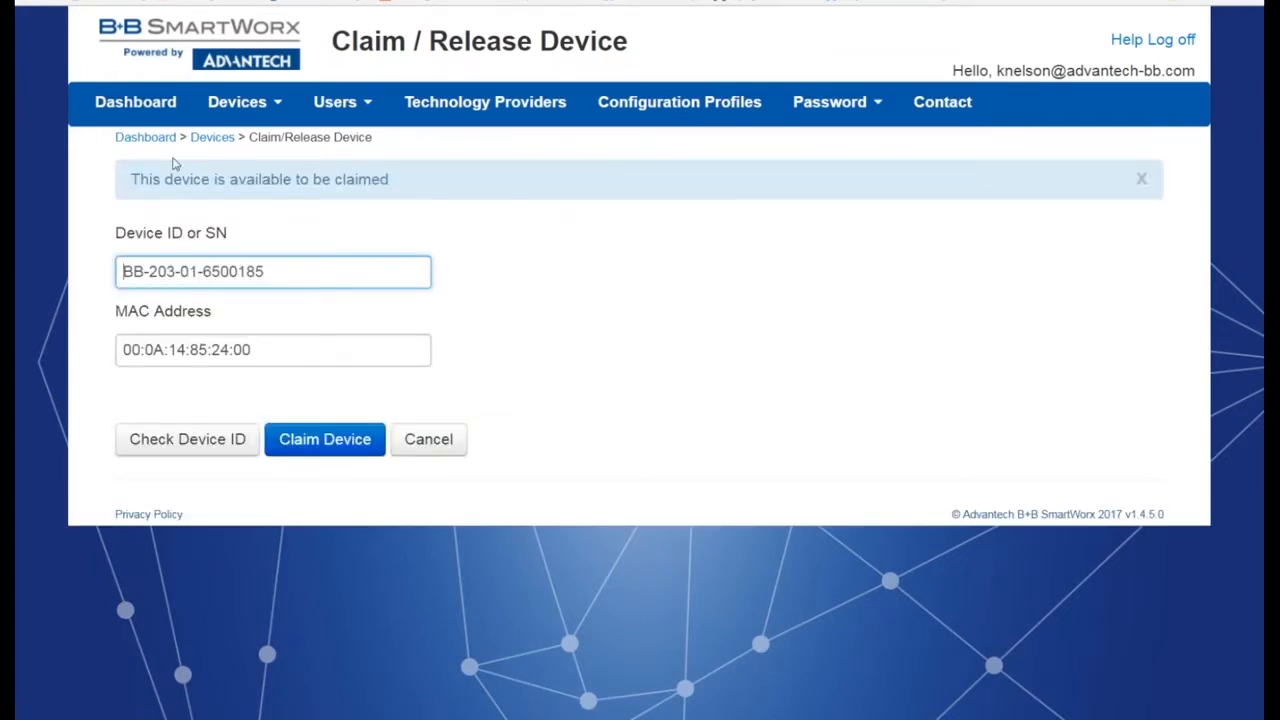
{"action": "left_click", "coordinate": [307, 443]}
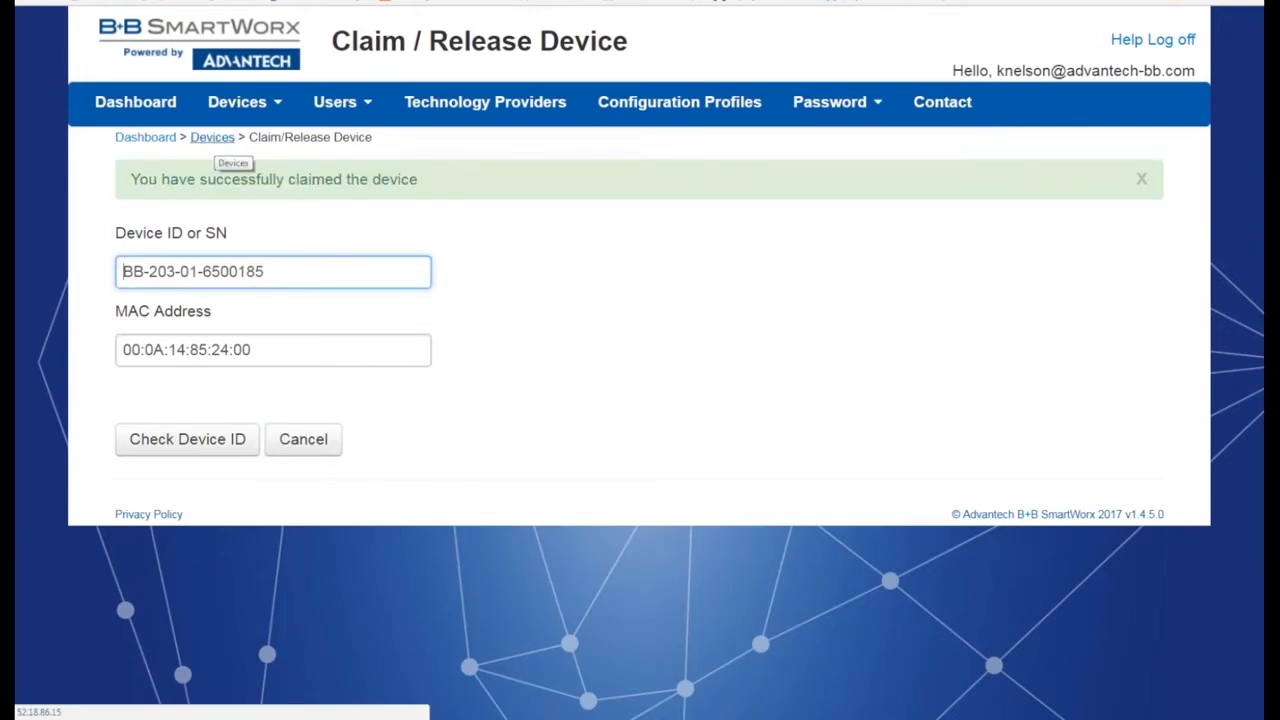
{"action": "left_click", "coordinate": [212, 138]}
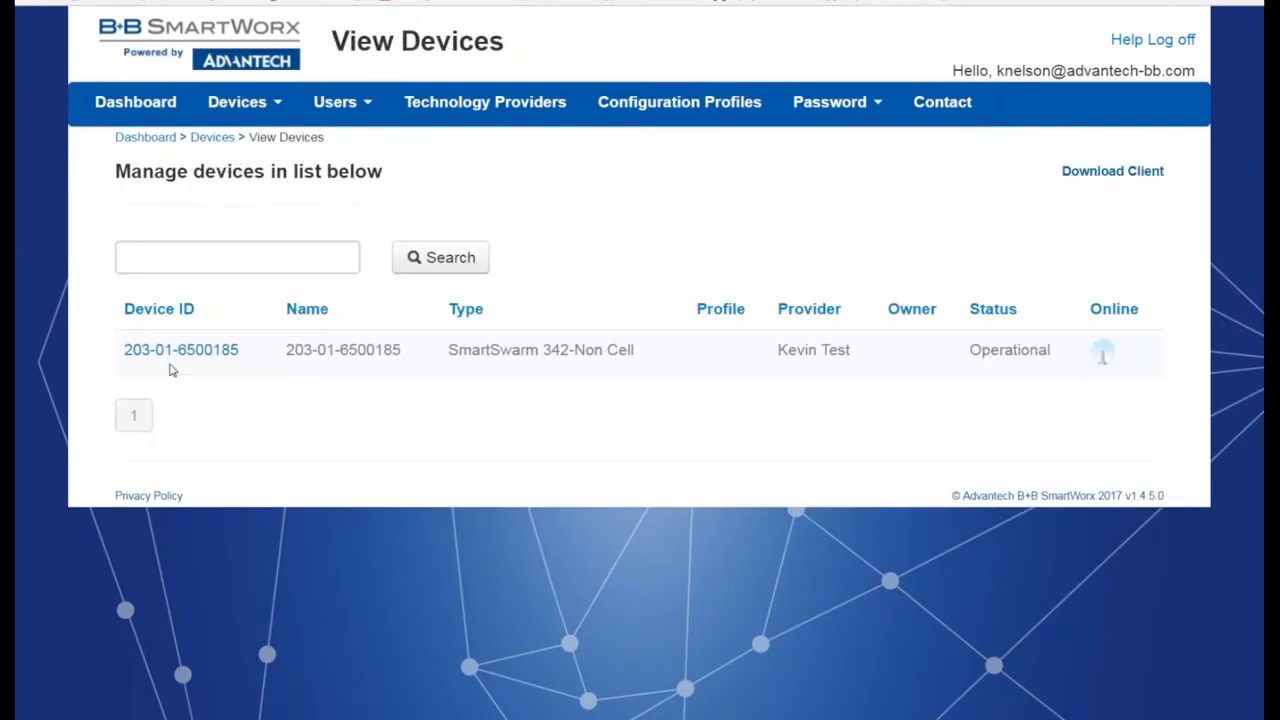
{"action": "left_click", "coordinate": [238, 352]}
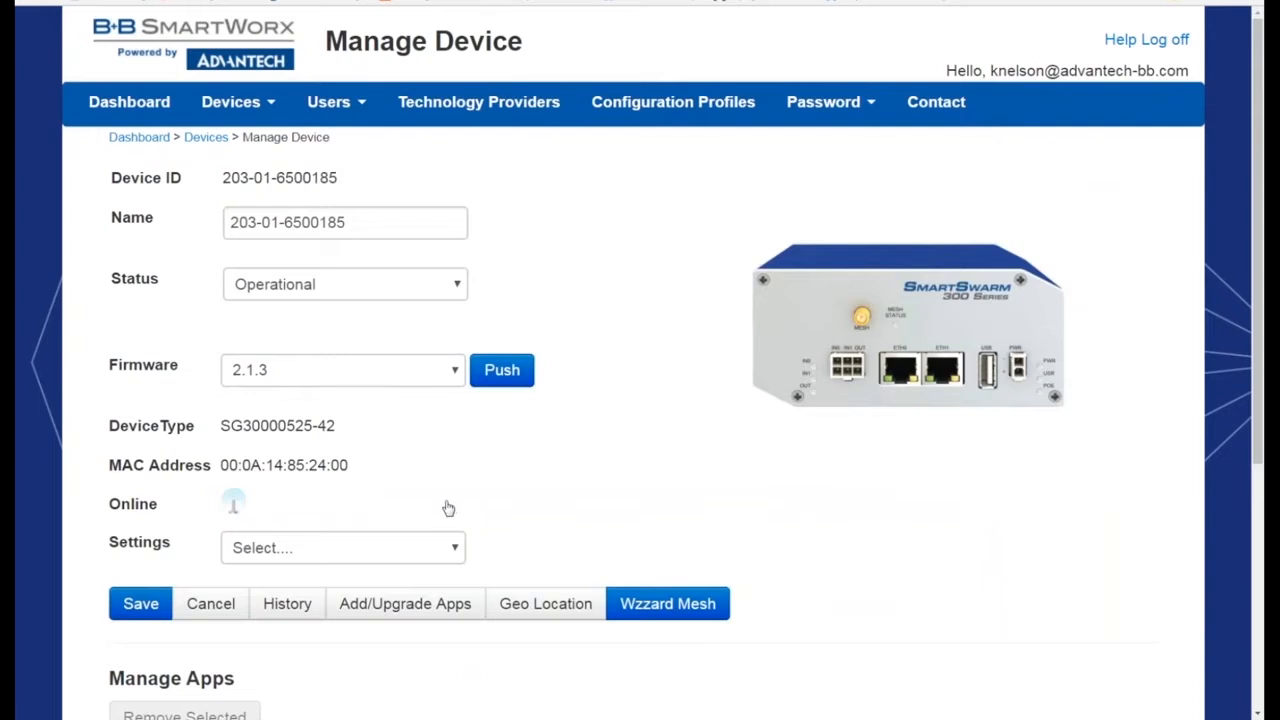
{"action": "scroll", "coordinate": [370, 458], "scroll_direction": "down", "scroll_amount": 1}
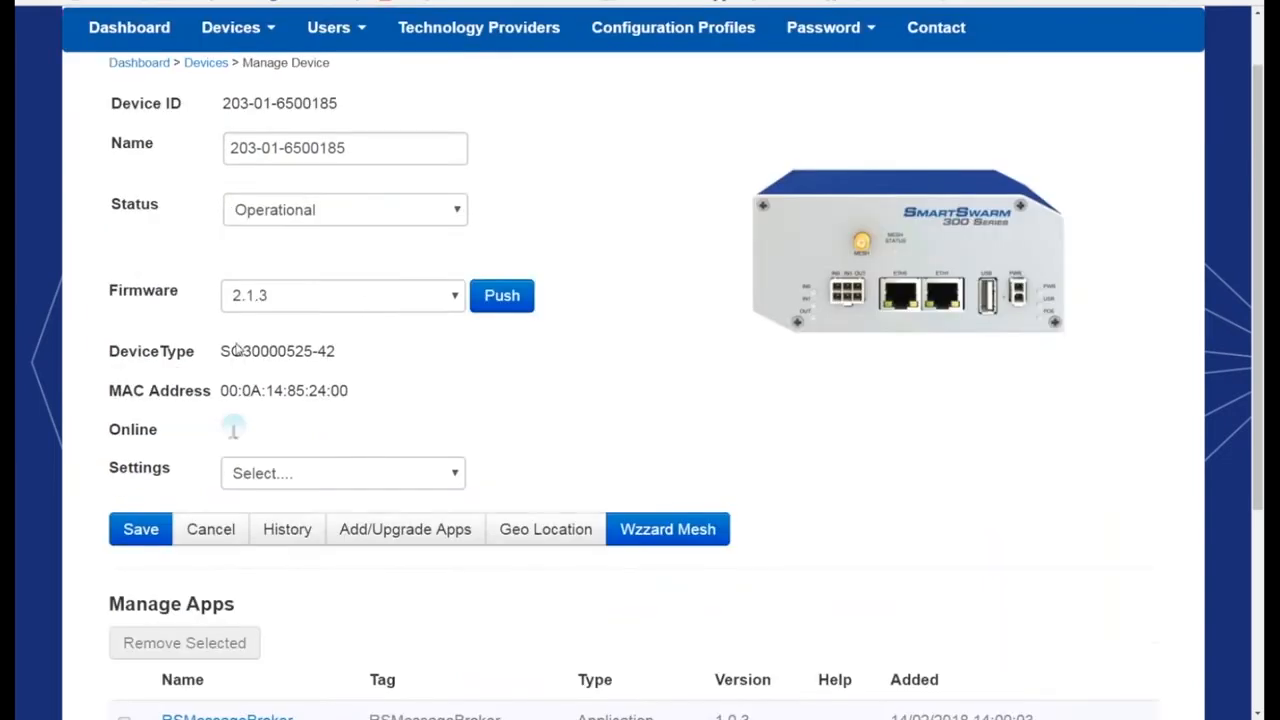
{"action": "scroll", "coordinate": [392, 396], "scroll_direction": "down", "scroll_amount": 2}
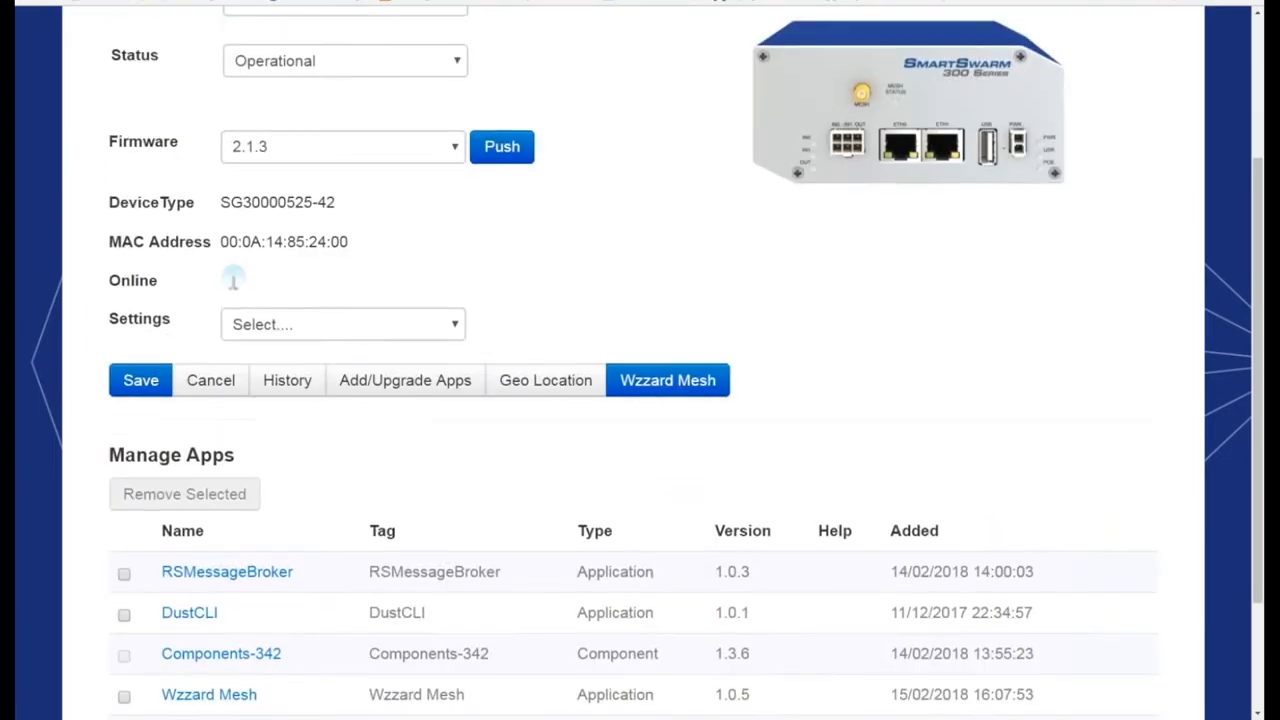
{"action": "scroll", "coordinate": [437, 451], "scroll_direction": "down", "scroll_amount": 2}
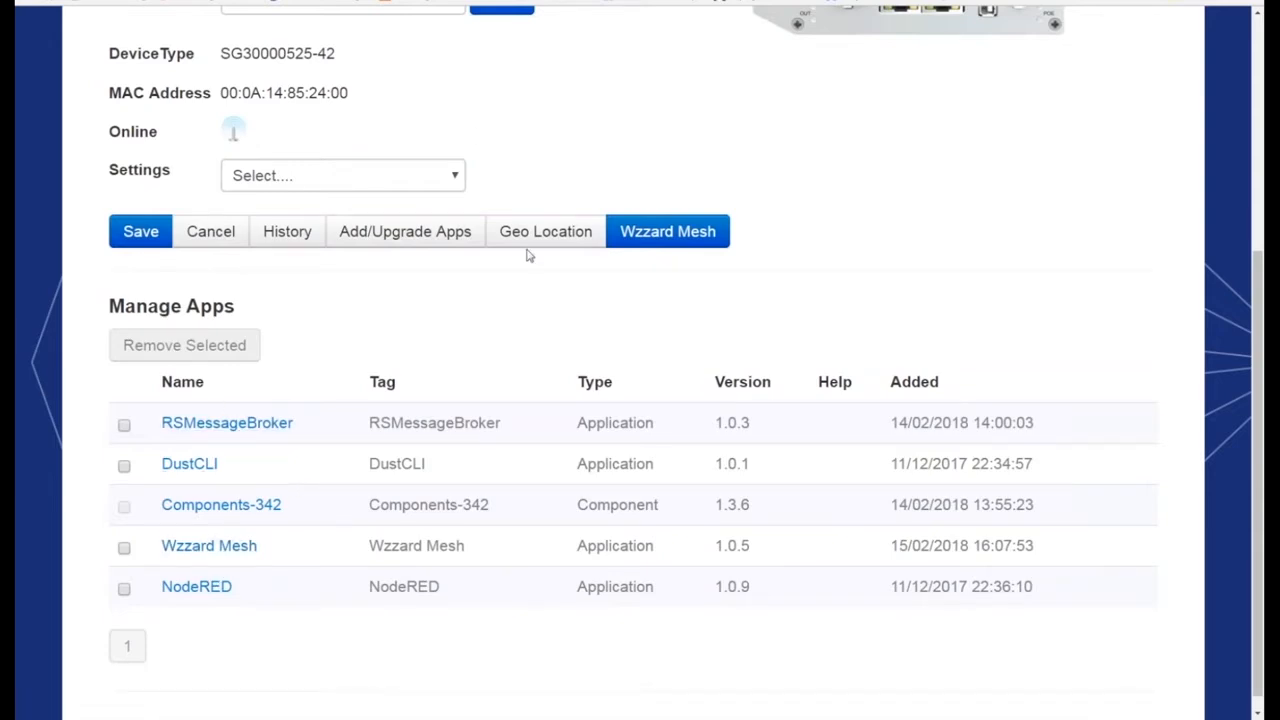
{"action": "scroll", "coordinate": [521, 307], "scroll_direction": "up", "scroll_amount": 1}
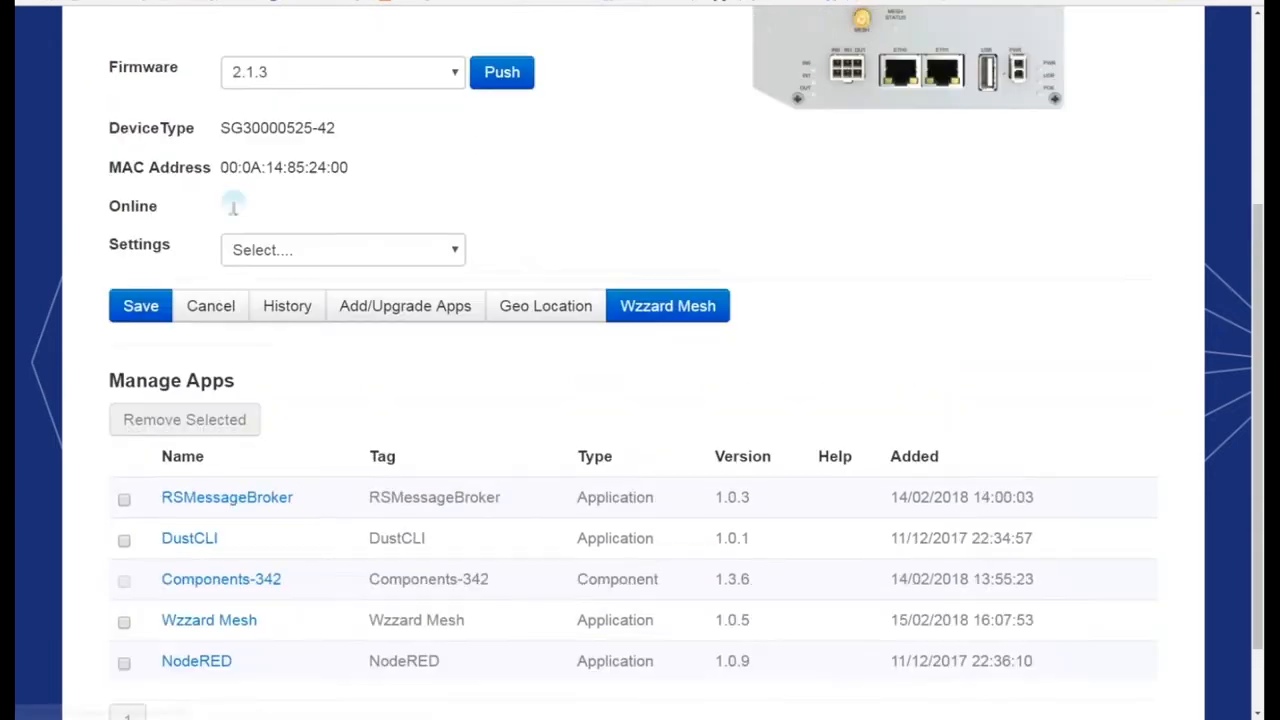
{"action": "left_click", "coordinate": [659, 309]}
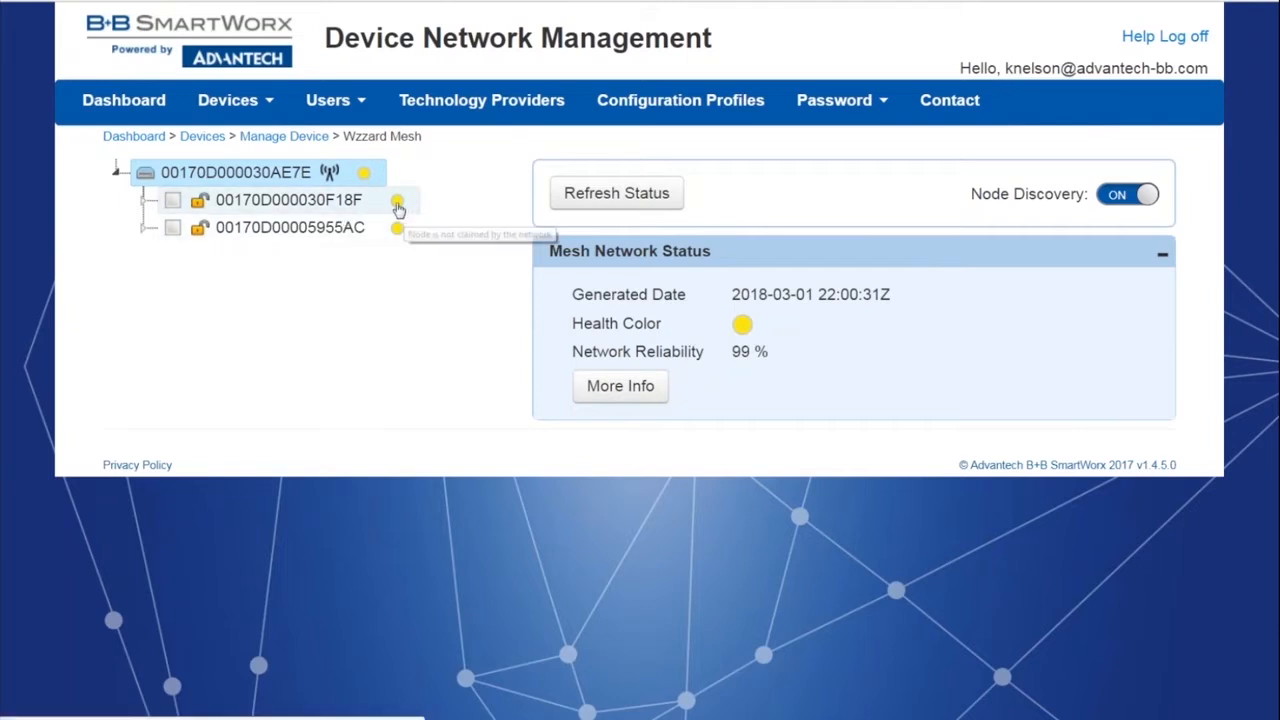
Claim both mesh nodes, 00170D000030F18F and 00170D00005955AC, for the network
{"action": "mouse_move", "coordinate": [398, 208]}
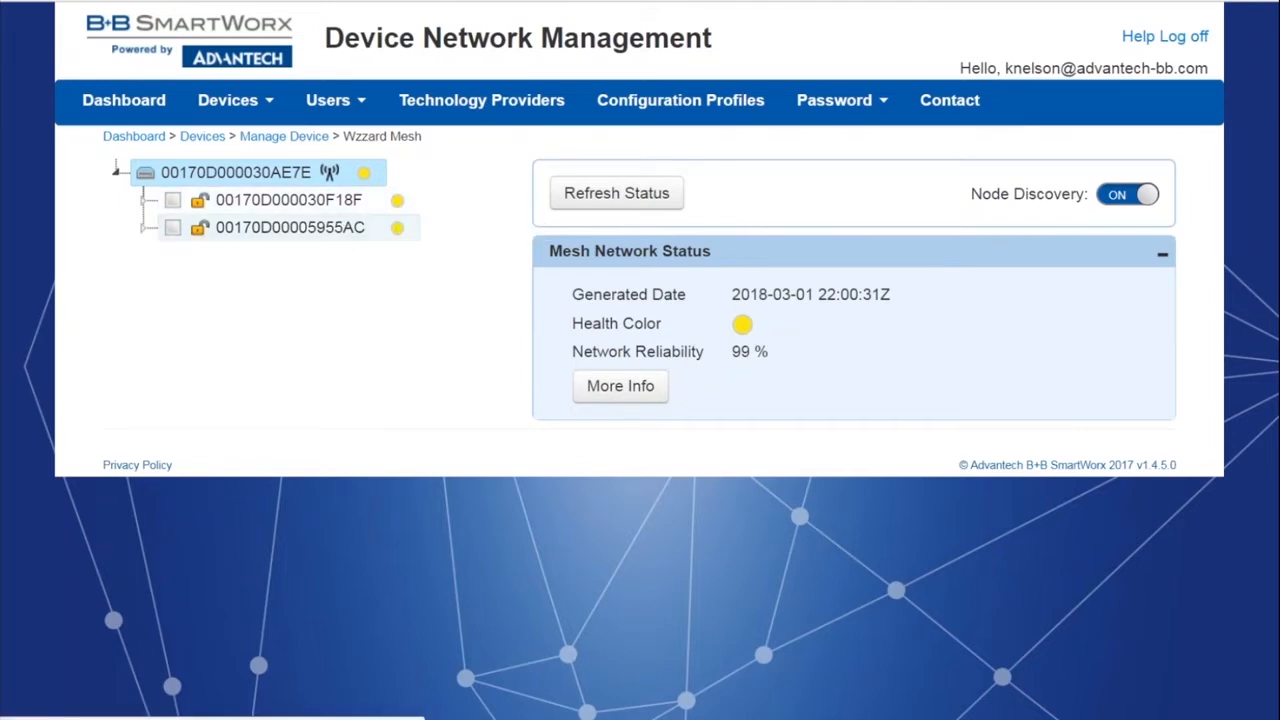
{"action": "mouse_move", "coordinate": [743, 330]}
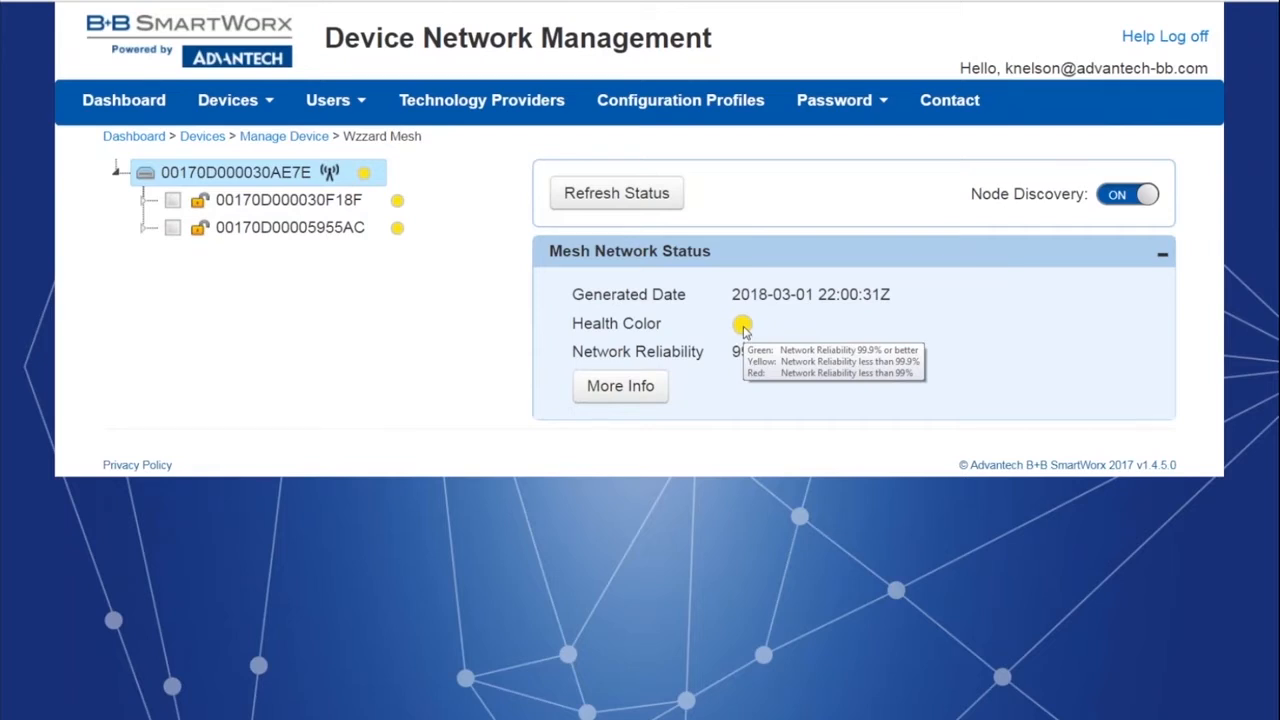
{"action": "left_click", "coordinate": [173, 202]}
{"action": "left_click", "coordinate": [168, 229]}
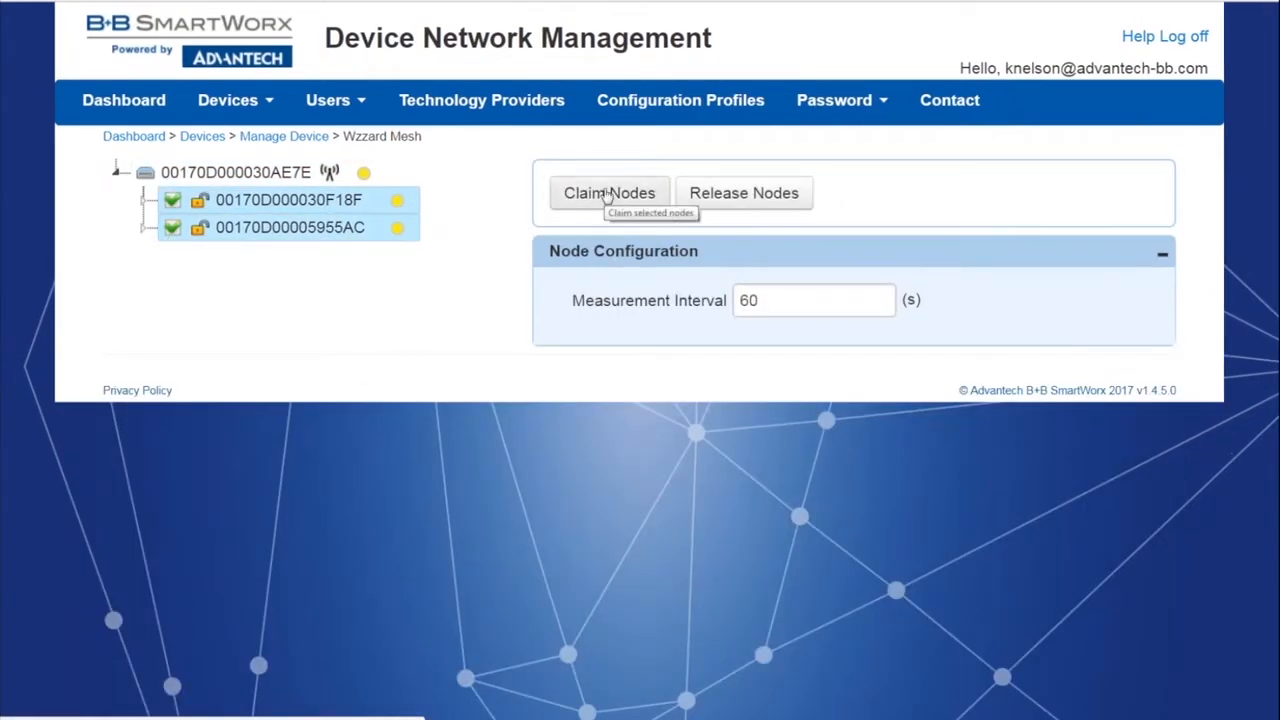
{"action": "left_click", "coordinate": [607, 195]}
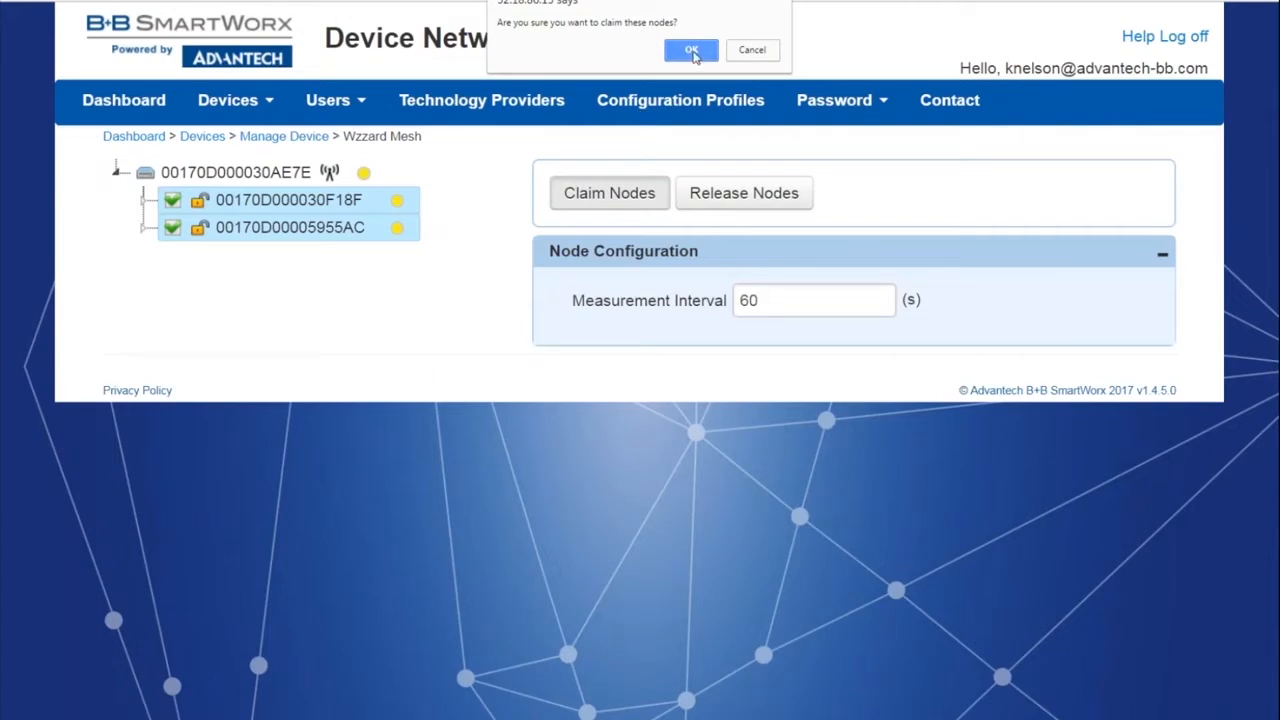
{"action": "left_click", "coordinate": [693, 51]}
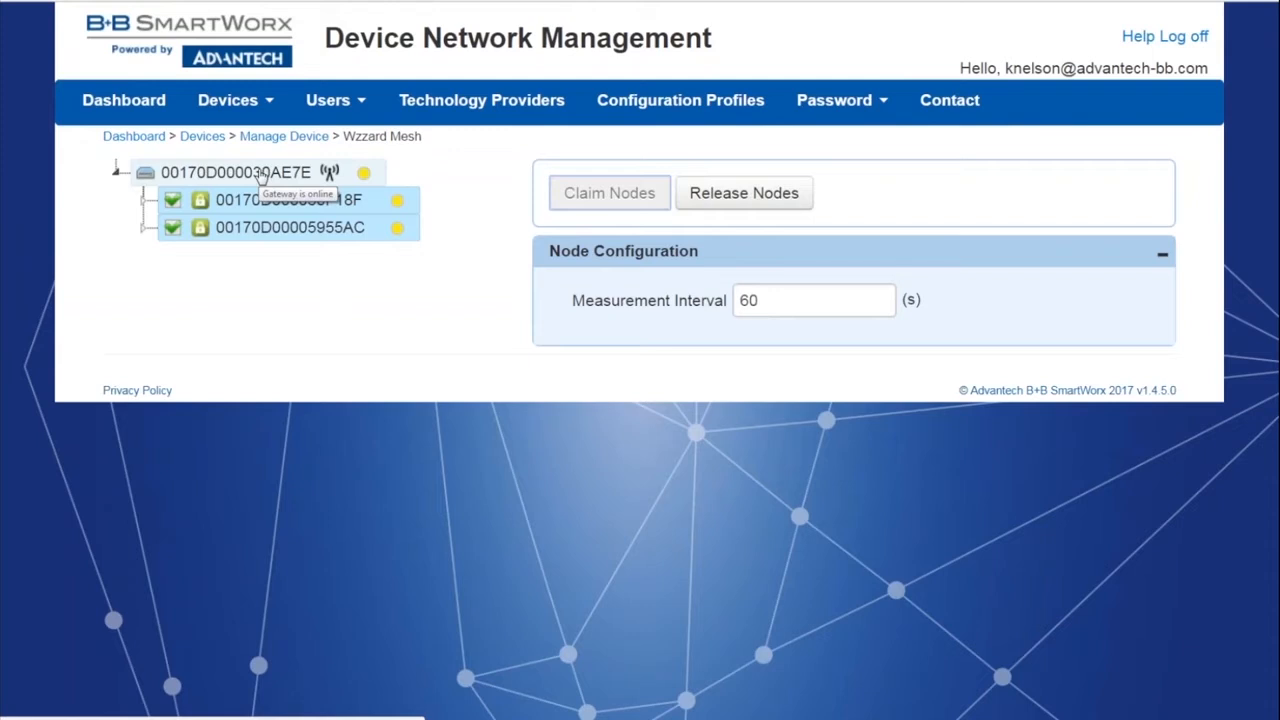
Turn off node discovery for the gateway 00170D000030AE7E
{"action": "left_click", "coordinate": [262, 175]}
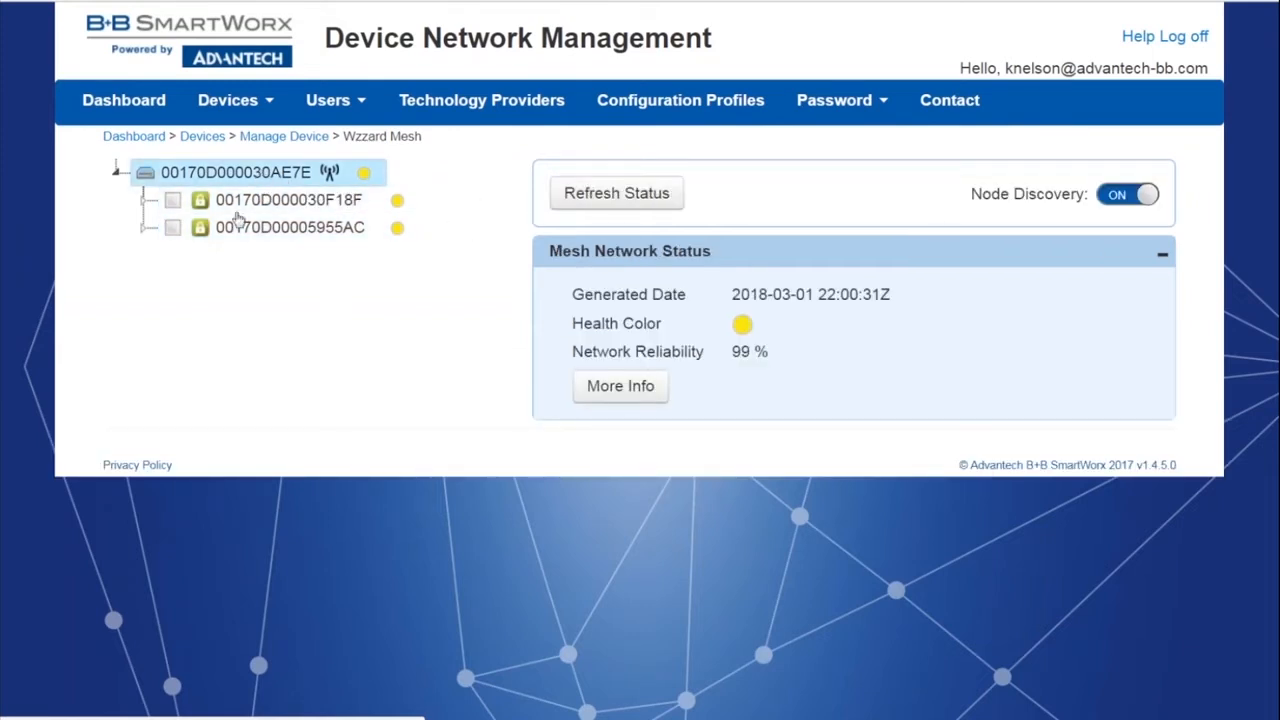
{"action": "left_click", "coordinate": [1122, 196]}
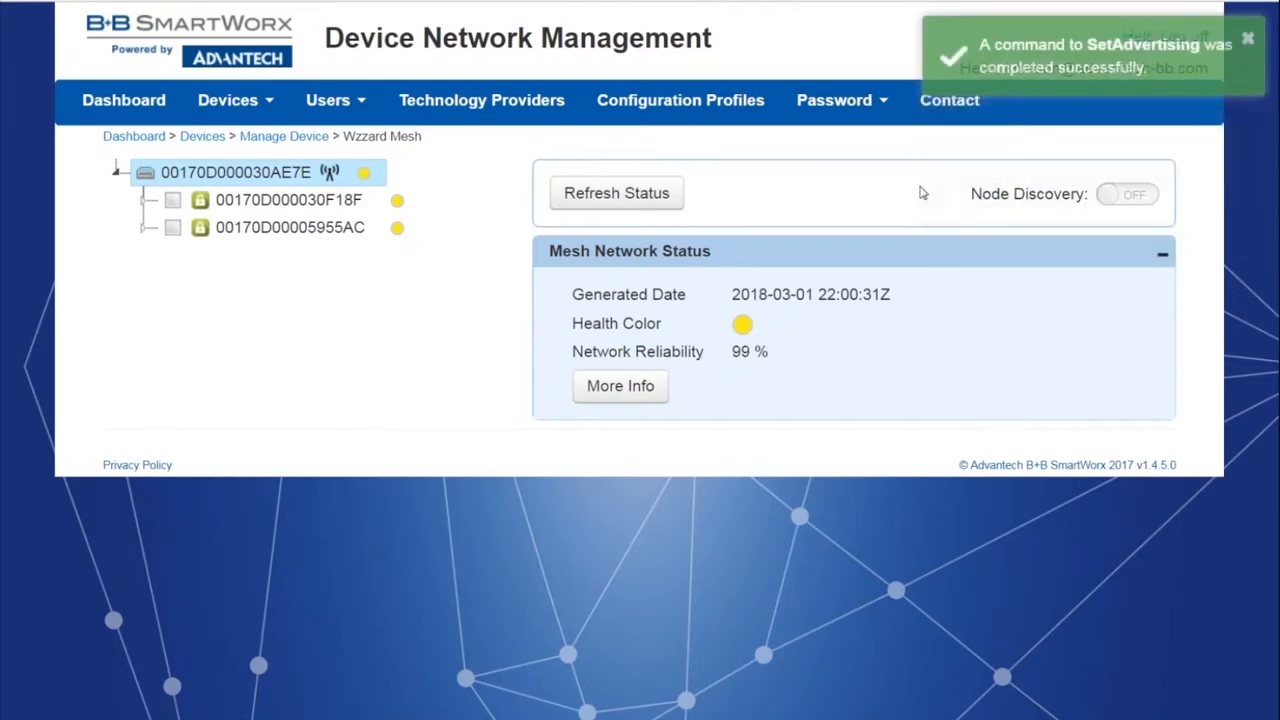
{"action": "mouse_move", "coordinate": [1142, 198]}
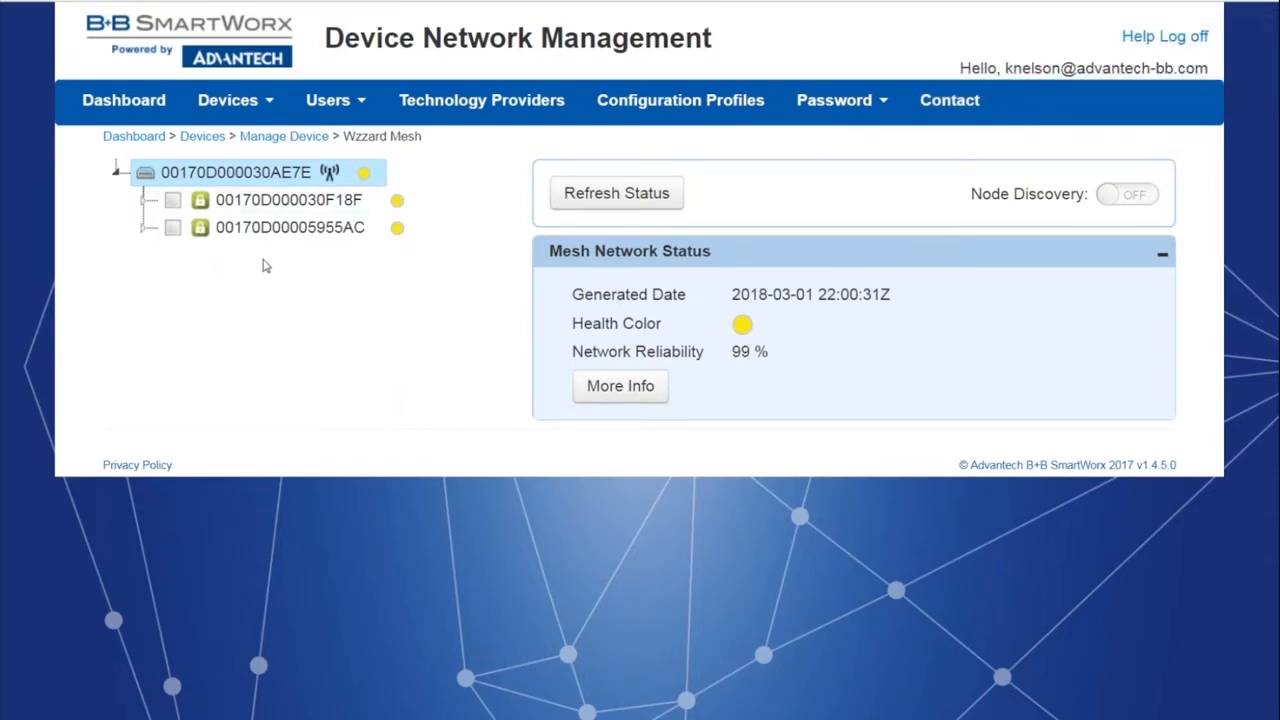
Set the measurement interval of node 00170D000030F18F to 30 seconds in its node configuration
{"action": "left_click", "coordinate": [143, 201]}
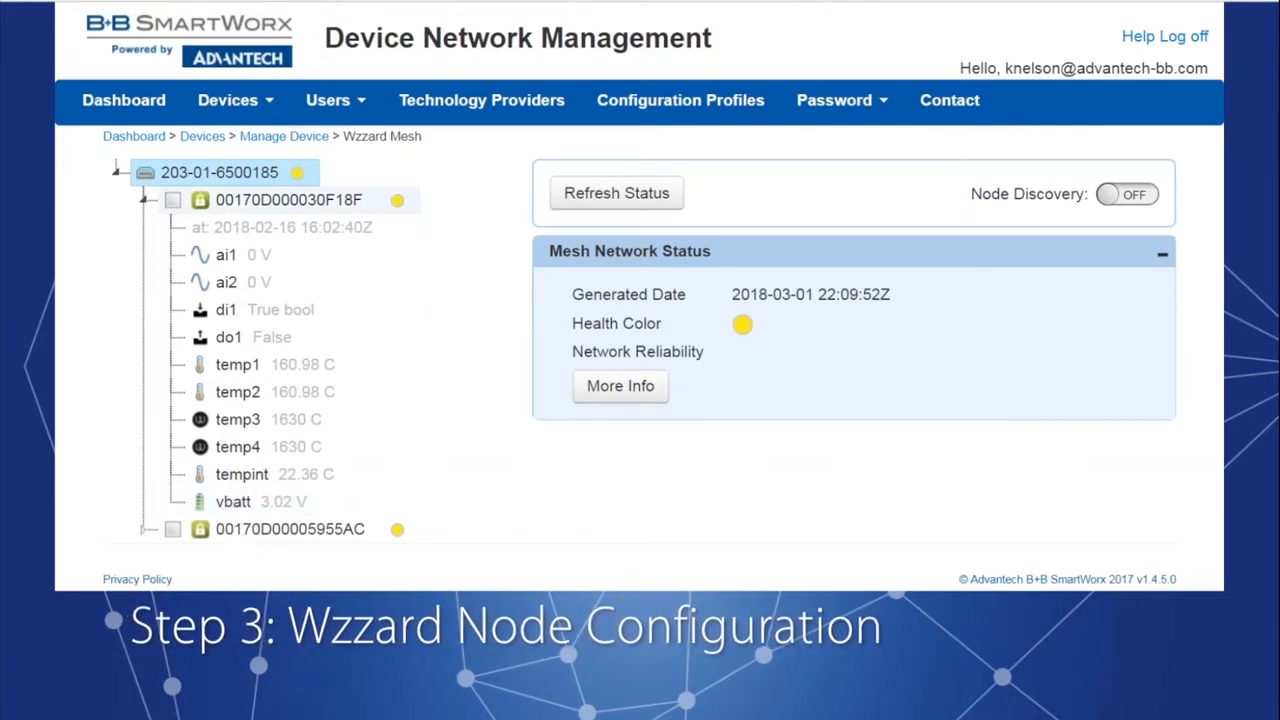
{"action": "left_click", "coordinate": [294, 205]}
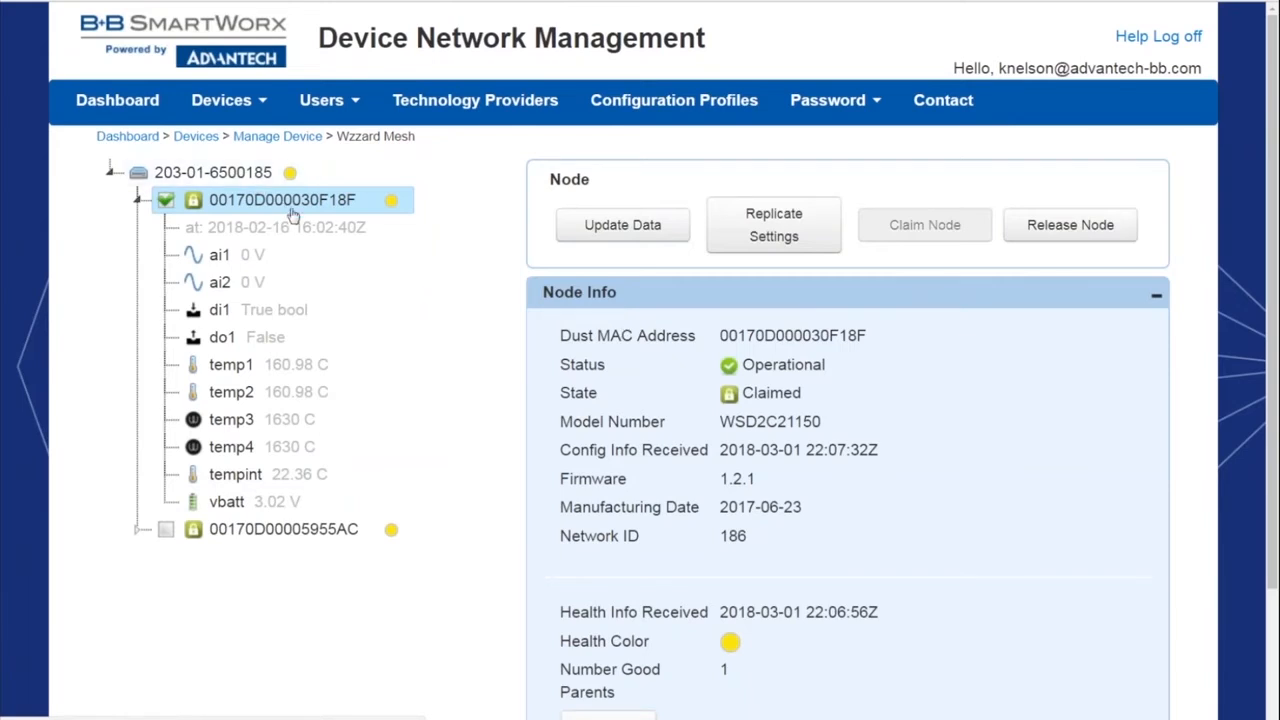
{"action": "scroll", "coordinate": [472, 318], "scroll_direction": "down", "scroll_amount": 2}
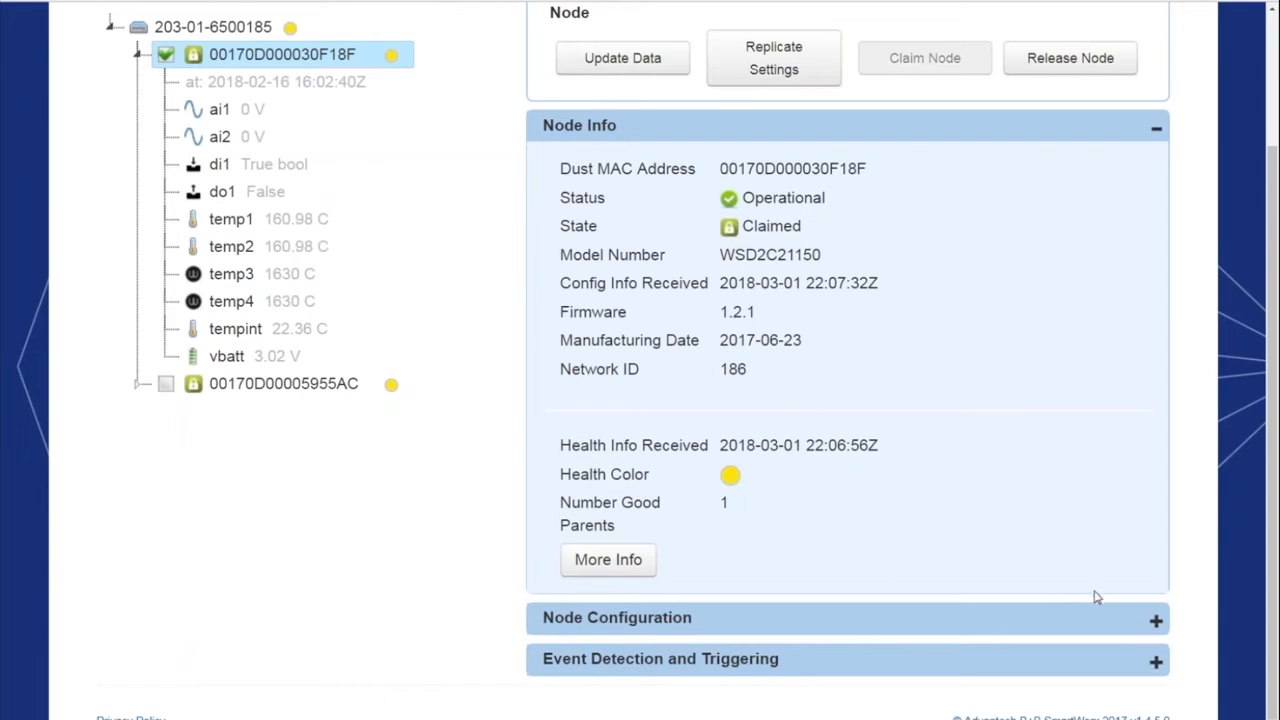
{"action": "left_click", "coordinate": [1156, 620]}
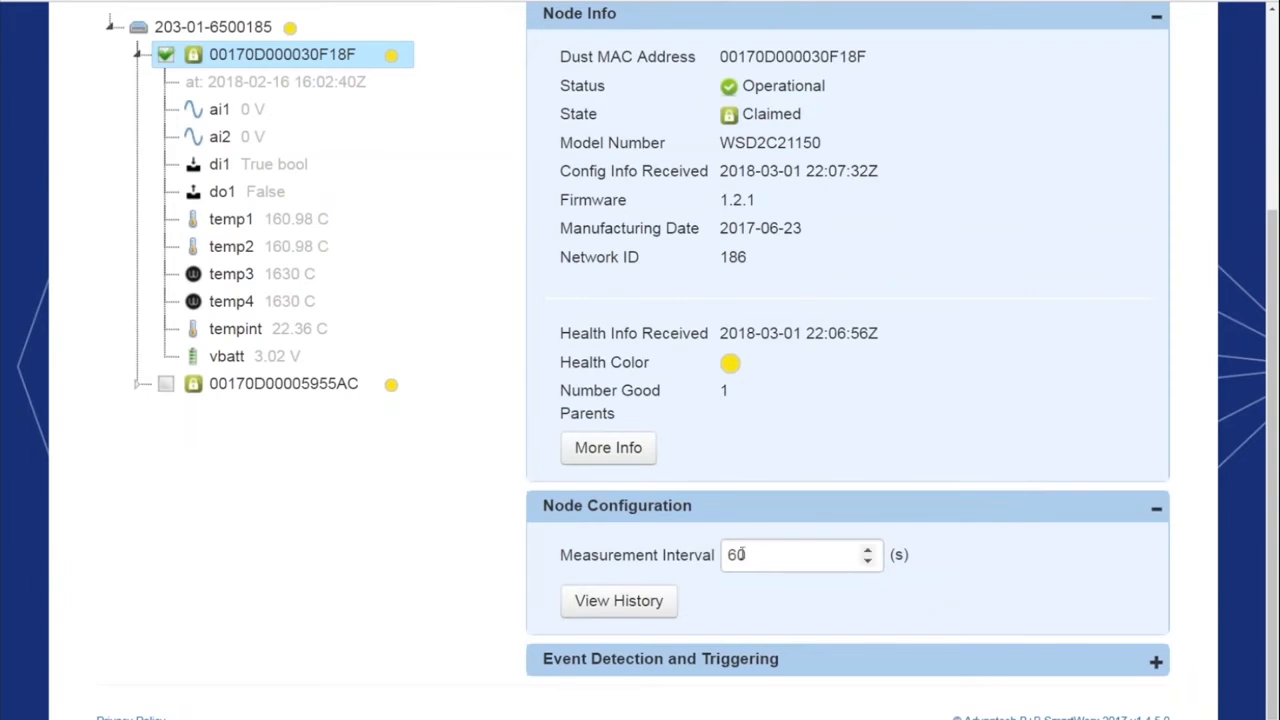
{"action": "left_click", "coordinate": [785, 560]}
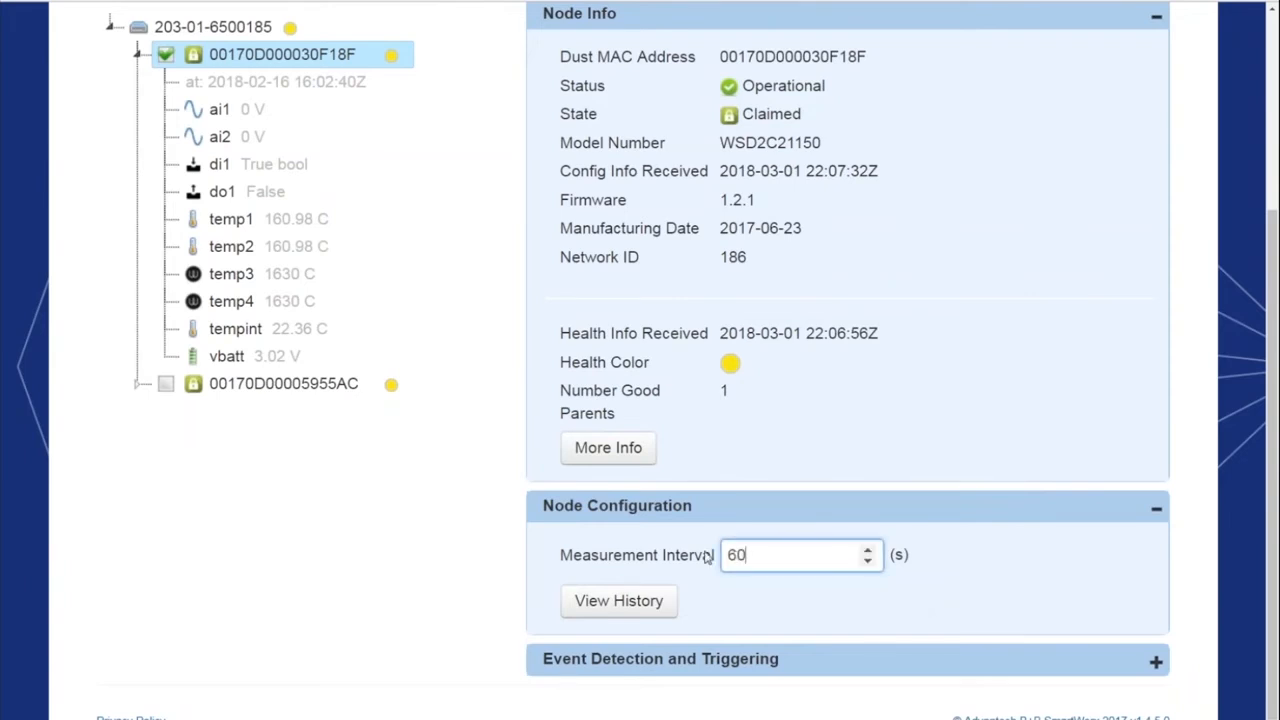
{"action": "key", "text": "BackSpace"}
{"action": "key", "text": "BackSpace"}
{"action": "type", "text": "30"}
{"action": "left_click", "coordinate": [814, 410]}
Review the network's unsaved changes and apply them
{"action": "scroll", "coordinate": [463, 208], "scroll_direction": "up", "scroll_amount": 3}
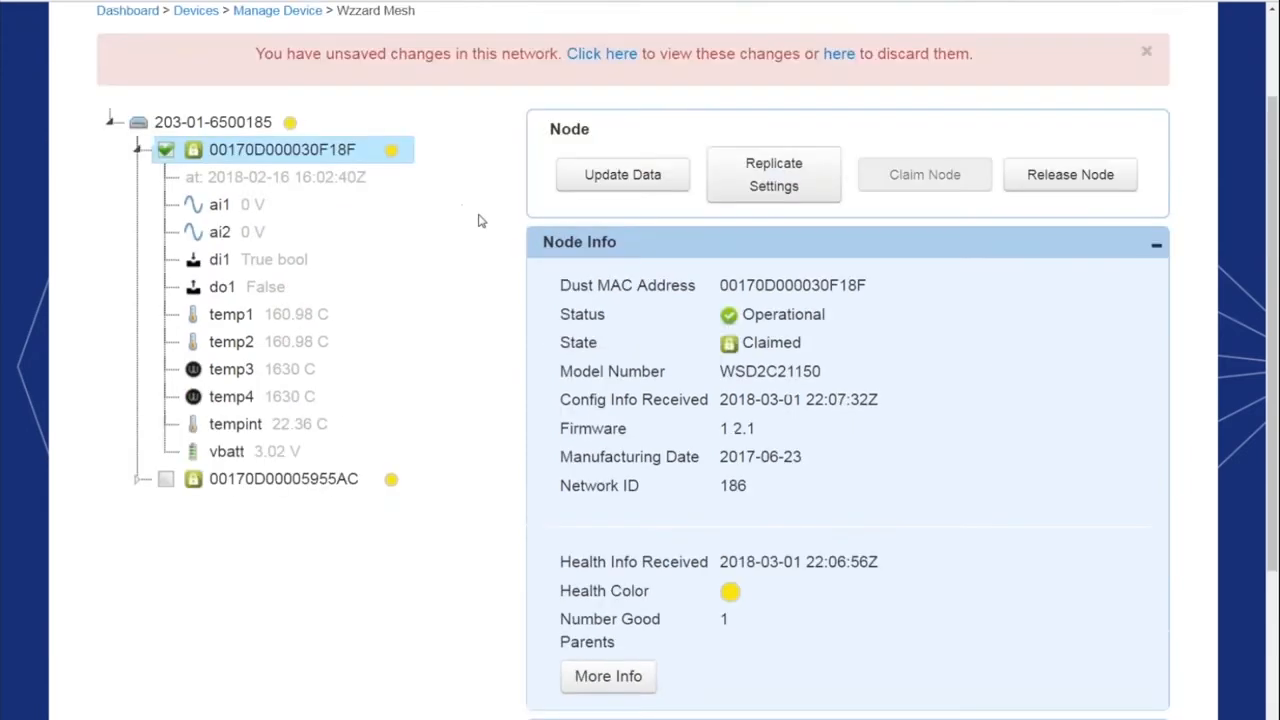
{"action": "scroll", "coordinate": [506, 272], "scroll_direction": "down", "scroll_amount": 1}
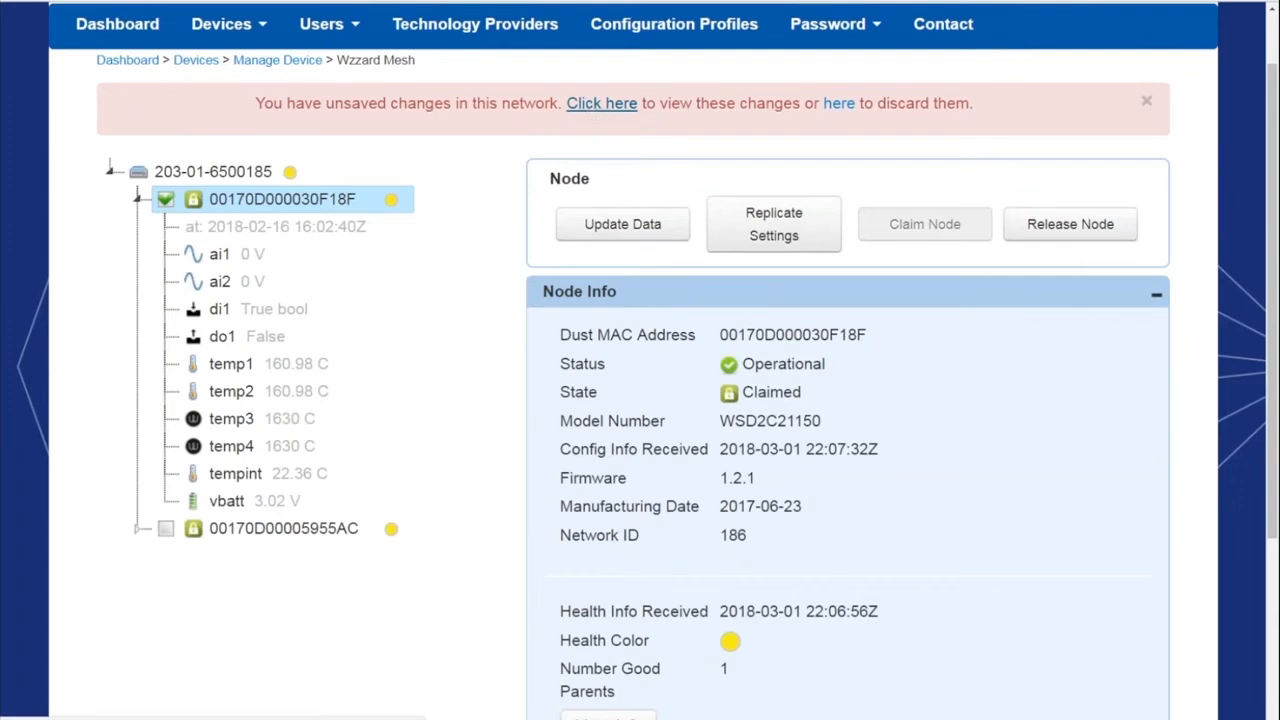
{"action": "left_click", "coordinate": [601, 103]}
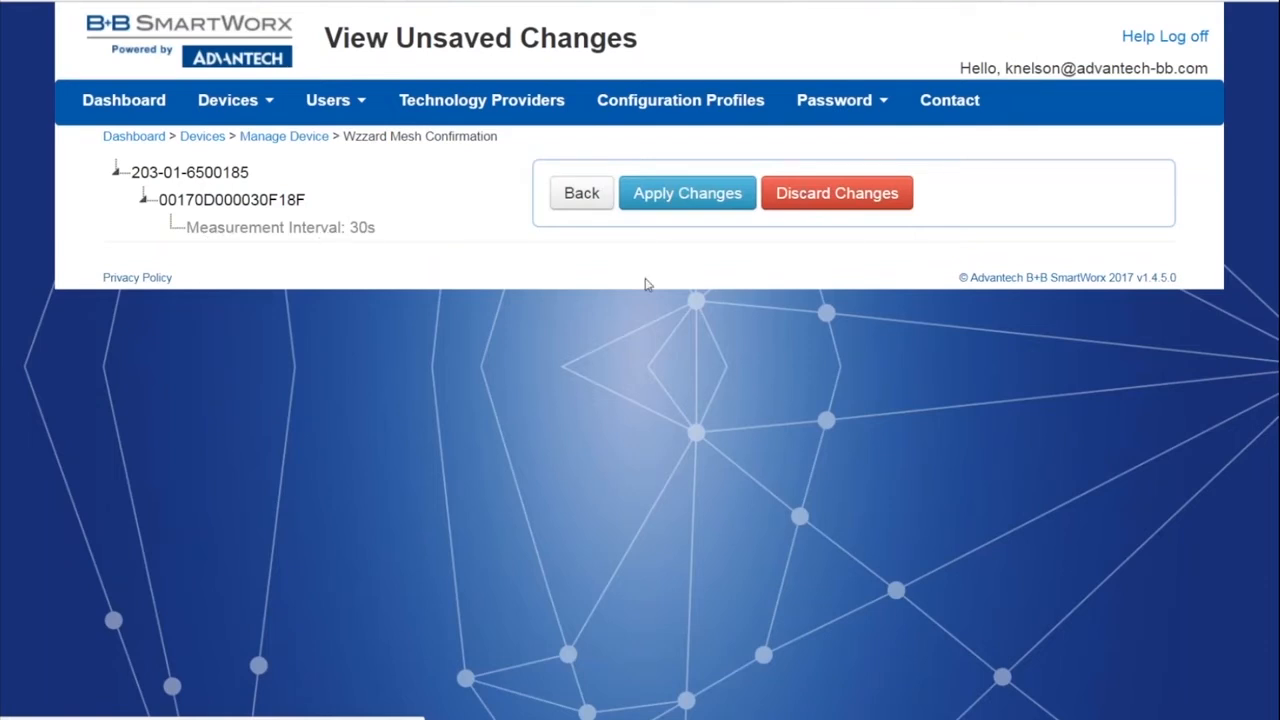
{"action": "left_click", "coordinate": [697, 200]}
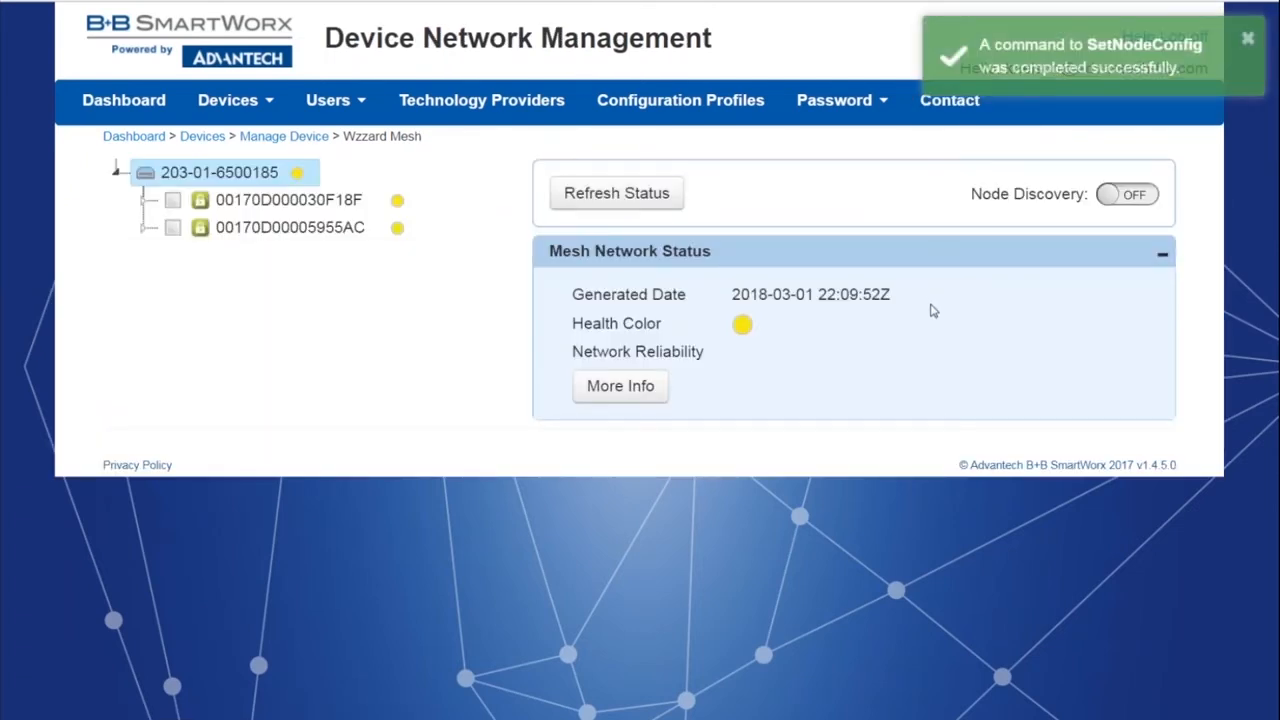
Check the measurement interval in the node configuration of node 00170D000030F18F
{"action": "left_click", "coordinate": [245, 203]}
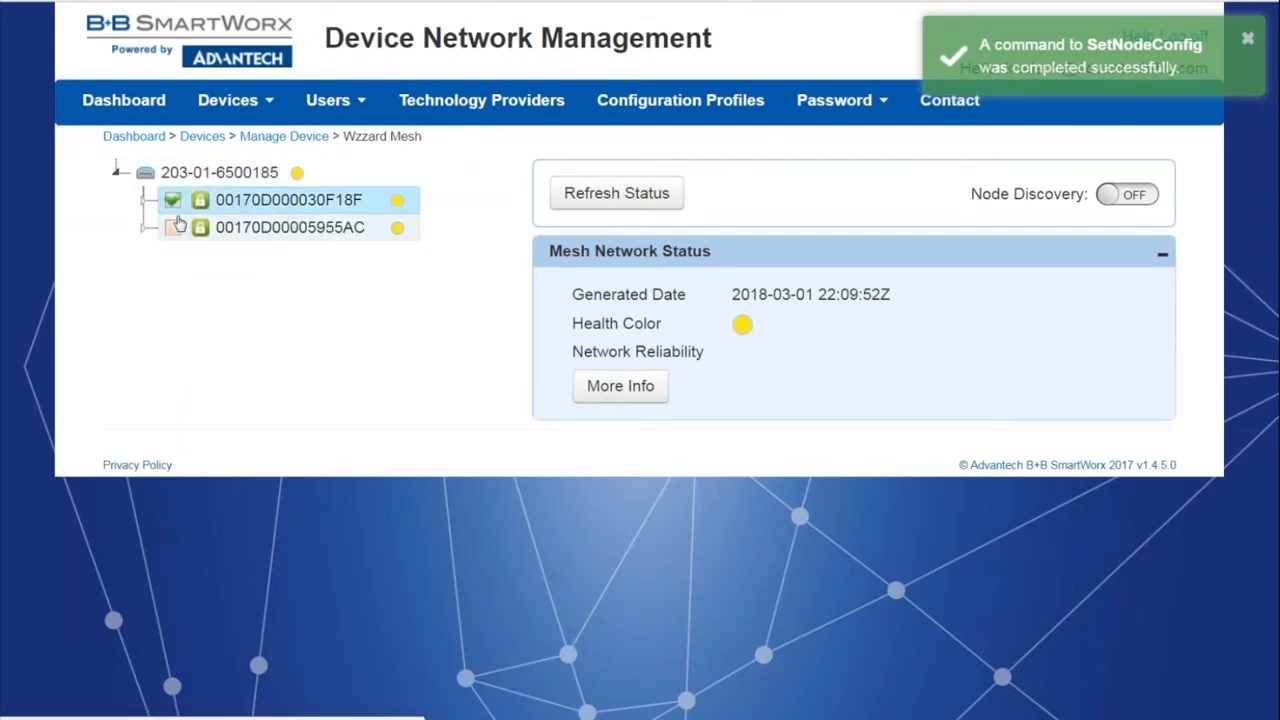
{"action": "scroll", "coordinate": [1208, 648], "scroll_direction": "down", "scroll_amount": 3}
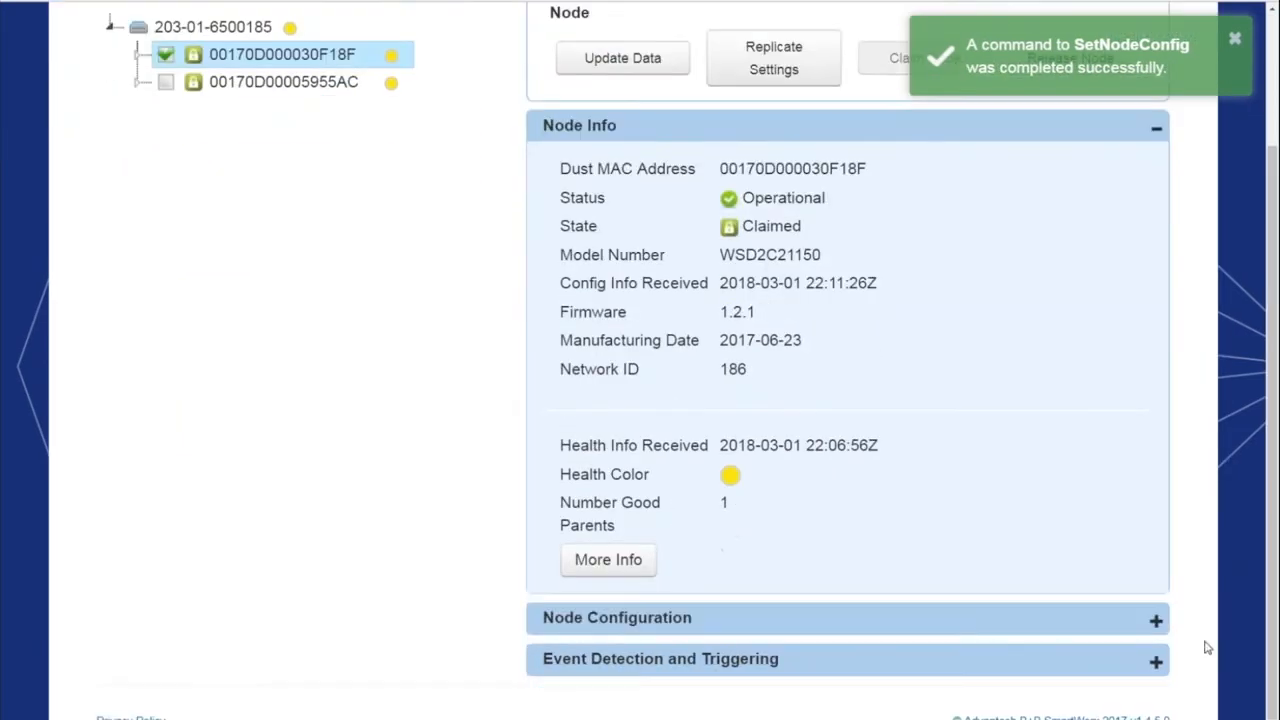
{"action": "left_click", "coordinate": [1155, 619]}
{"action": "scroll", "coordinate": [900, 530], "scroll_direction": "down", "scroll_amount": 2}
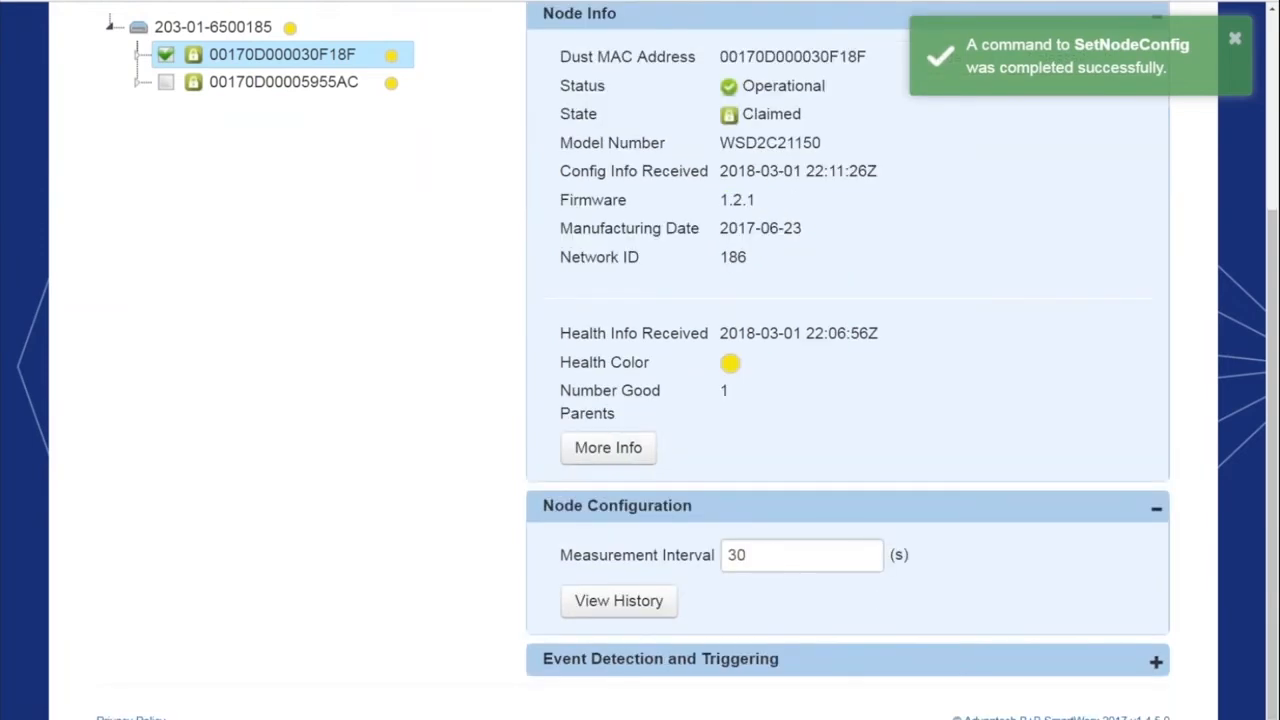
Examine the sensor configuration and available measurement types of the ai1 input on node 00170D000030F18F
{"action": "scroll", "coordinate": [370, 350], "scroll_direction": "up", "scroll_amount": 5}
{"action": "left_click", "coordinate": [139, 203]}
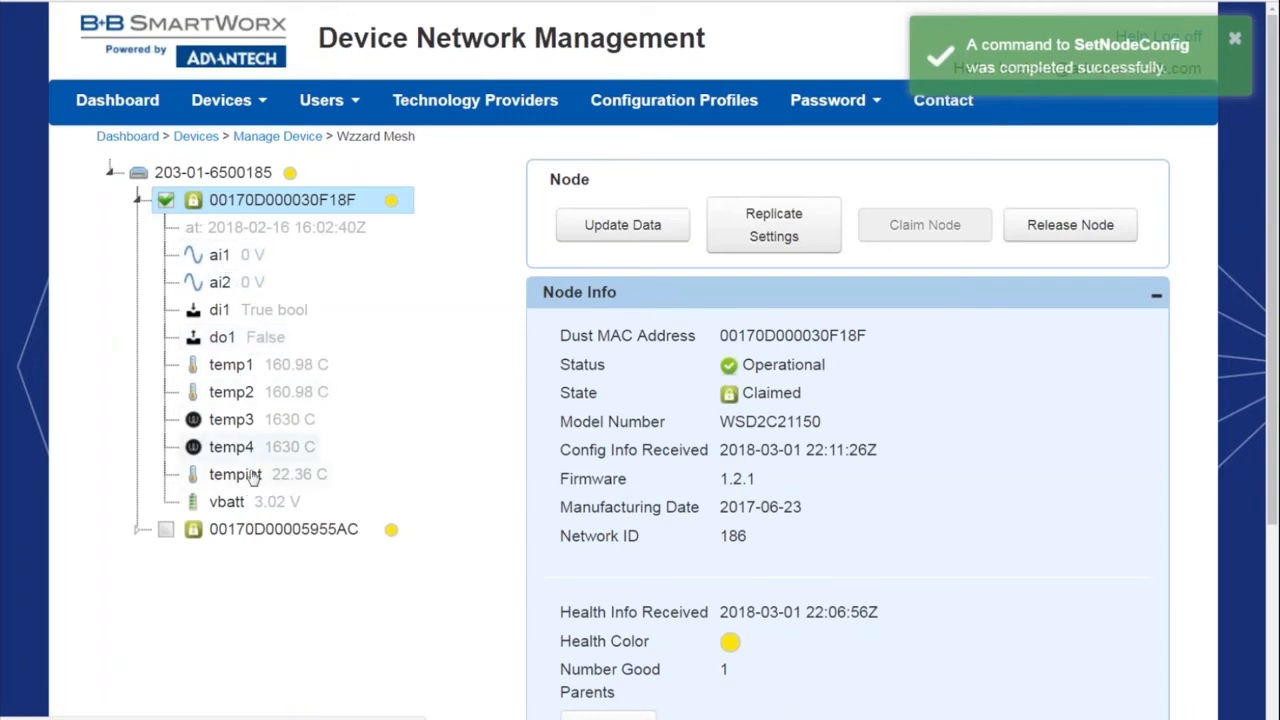
{"action": "left_click", "coordinate": [219, 256]}
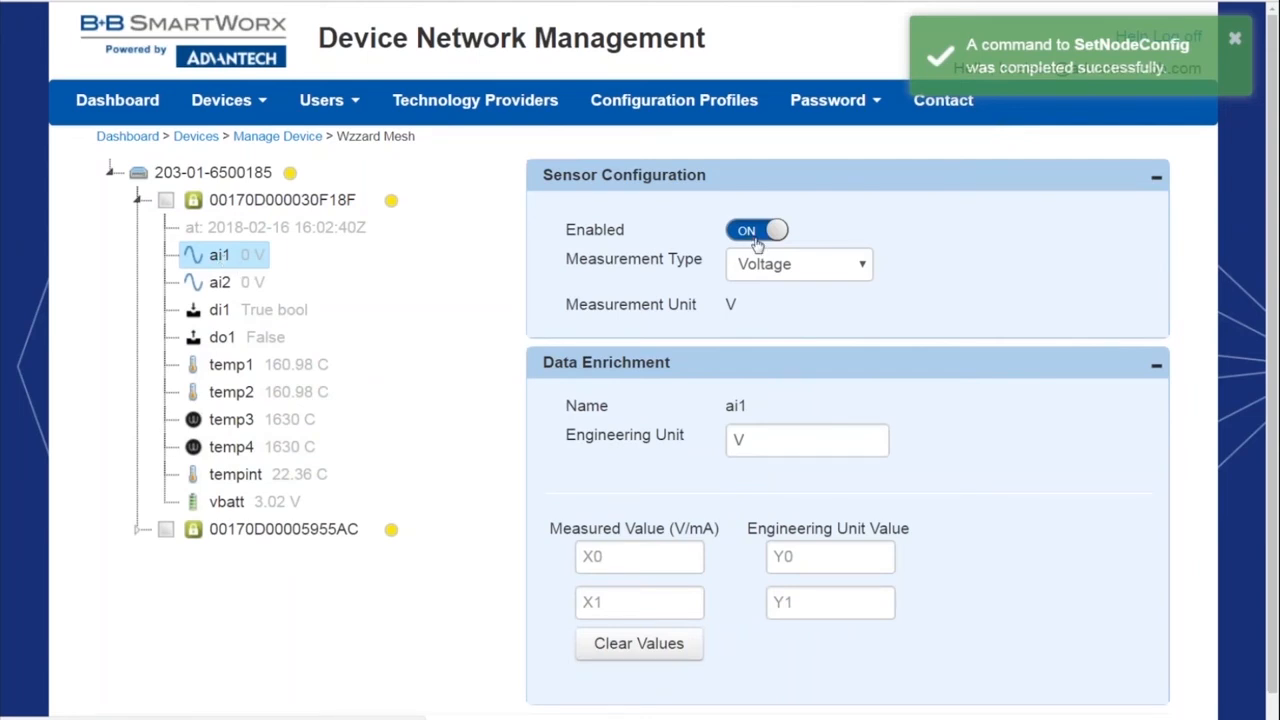
{"action": "left_click", "coordinate": [837, 274]}
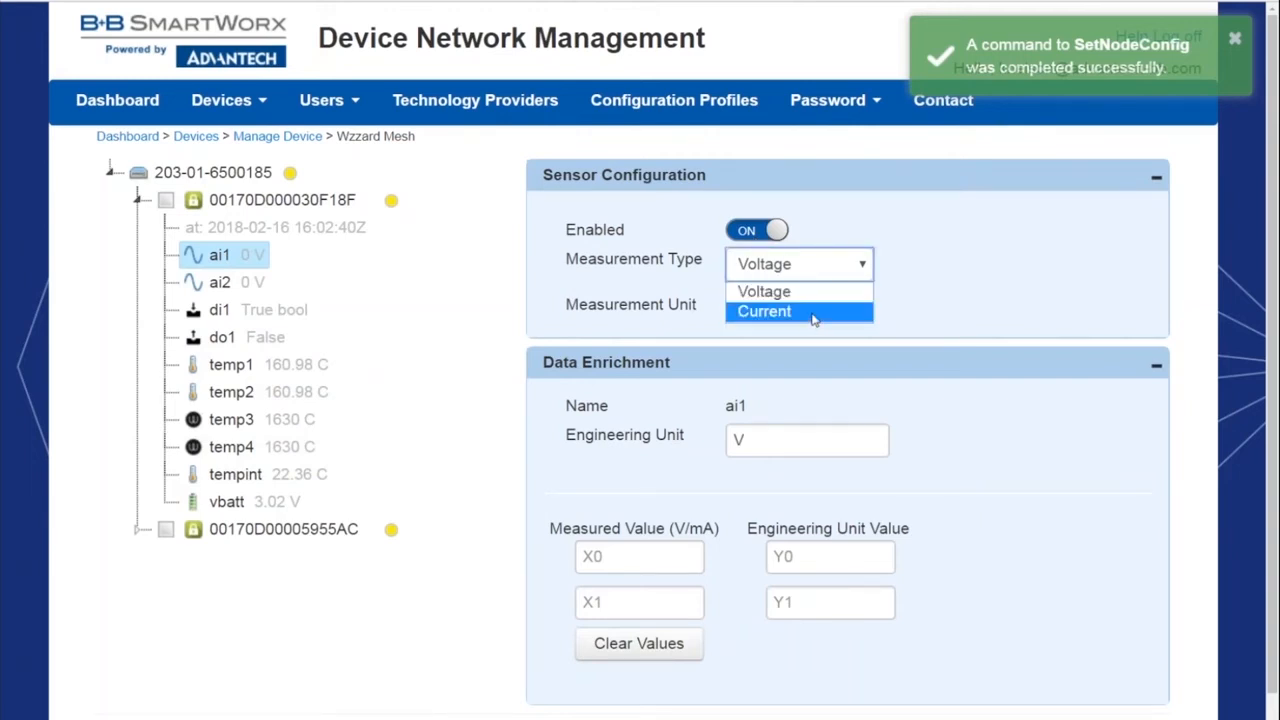
{"action": "left_click", "coordinate": [910, 293]}
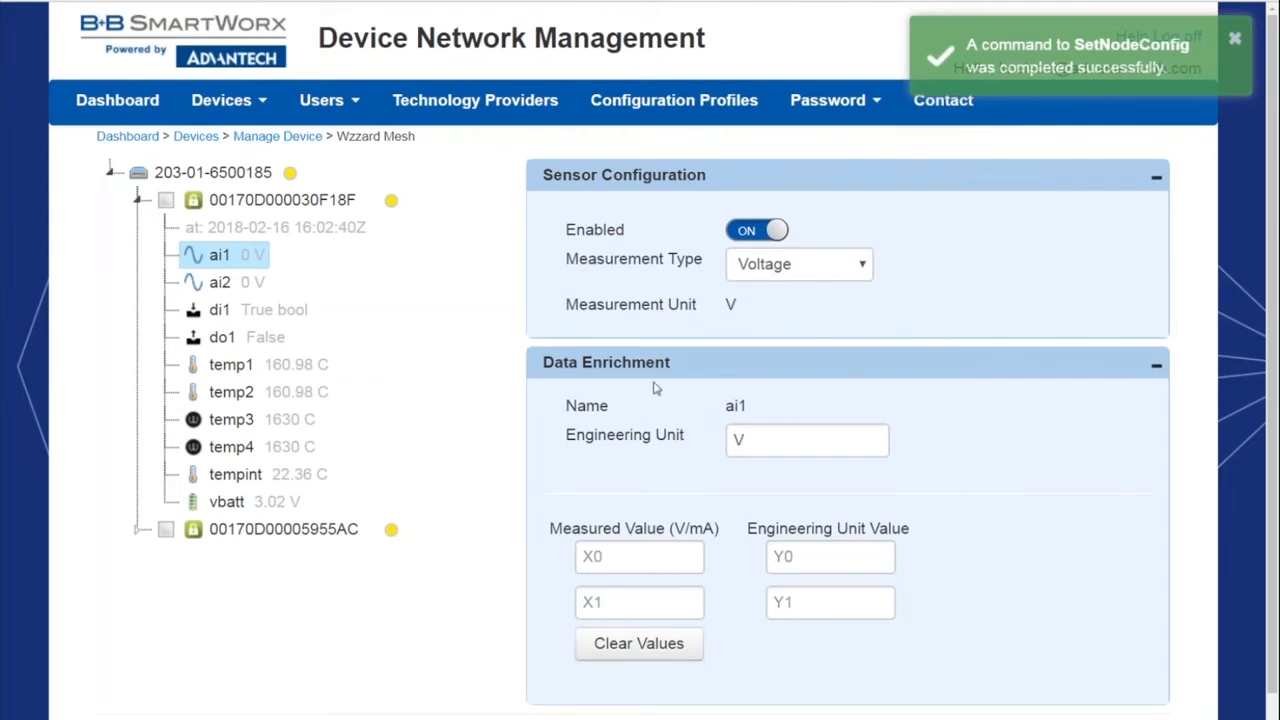
Set the first scaling point of the ai1 input to measured value 0 and engineering unit value 0
{"action": "scroll", "coordinate": [653, 392], "scroll_direction": "down", "scroll_amount": 1}
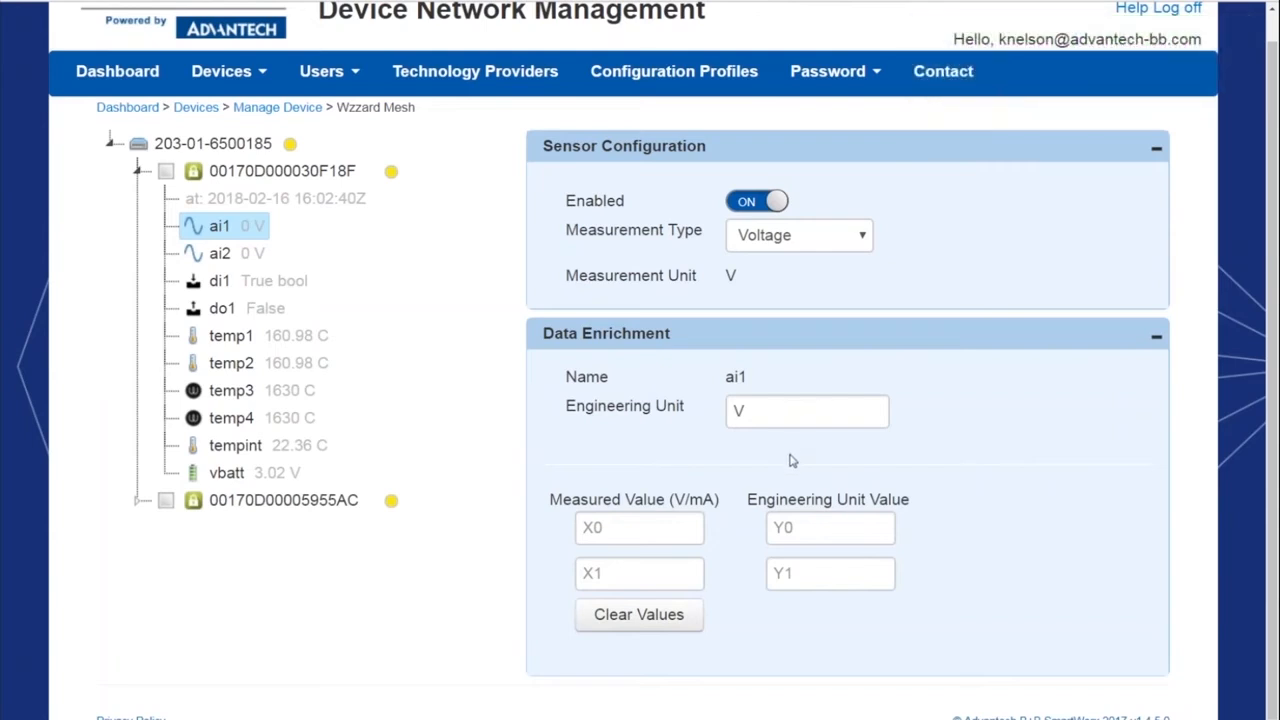
{"action": "left_click", "coordinate": [625, 528]}
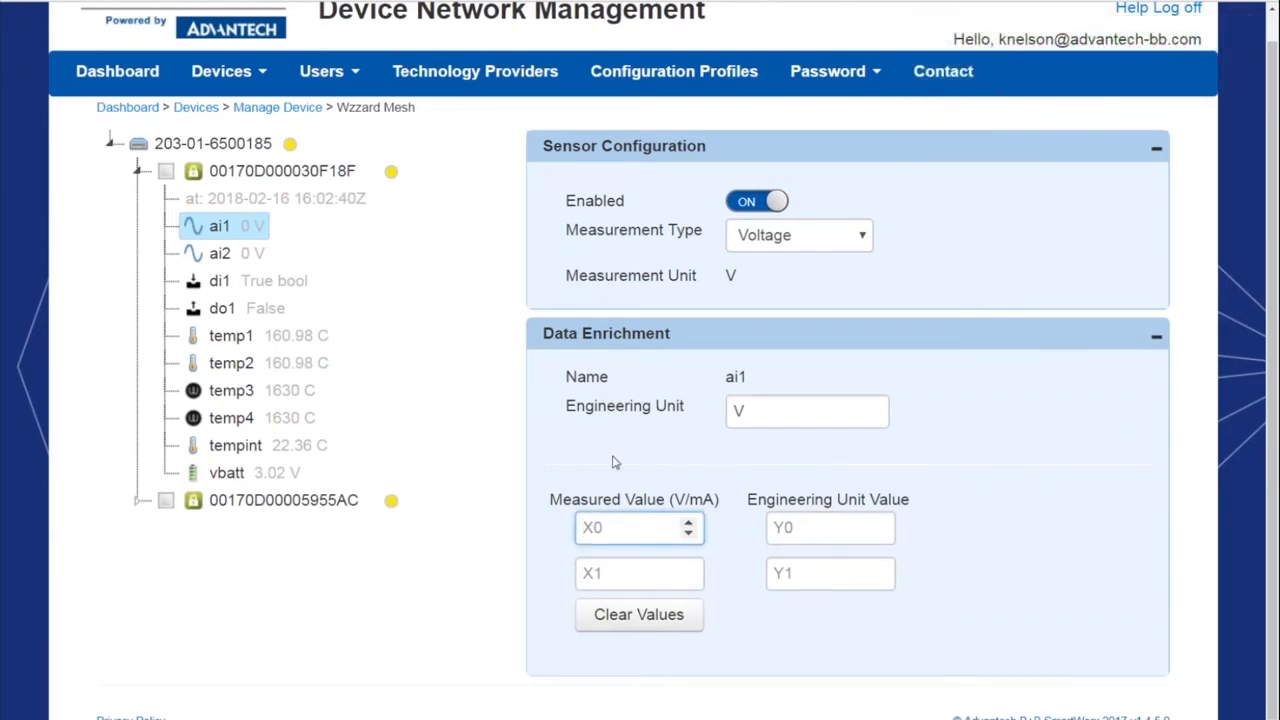
{"action": "type", "text": "0"}
{"action": "left_click", "coordinate": [778, 530]}
{"action": "type", "text": "0"}
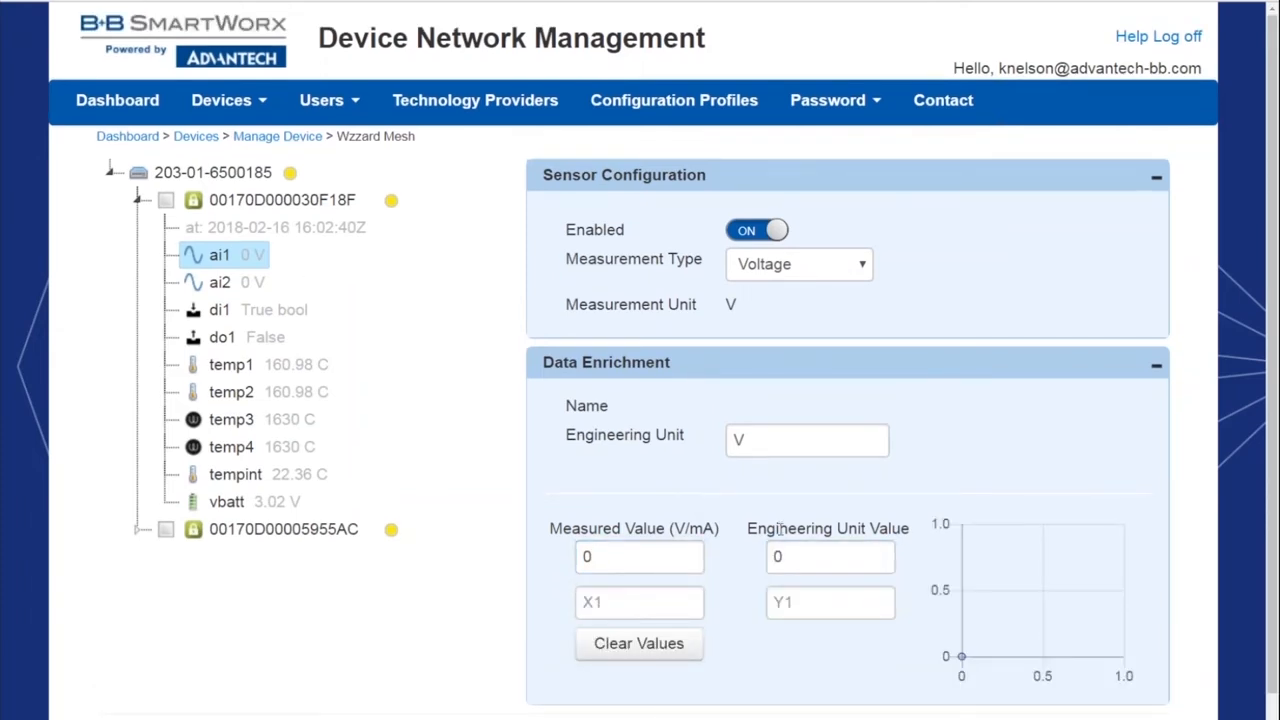
Set the second scaling point of the ai1 input to measured value 5 and engineering unit value 100
{"action": "left_click", "coordinate": [624, 601]}
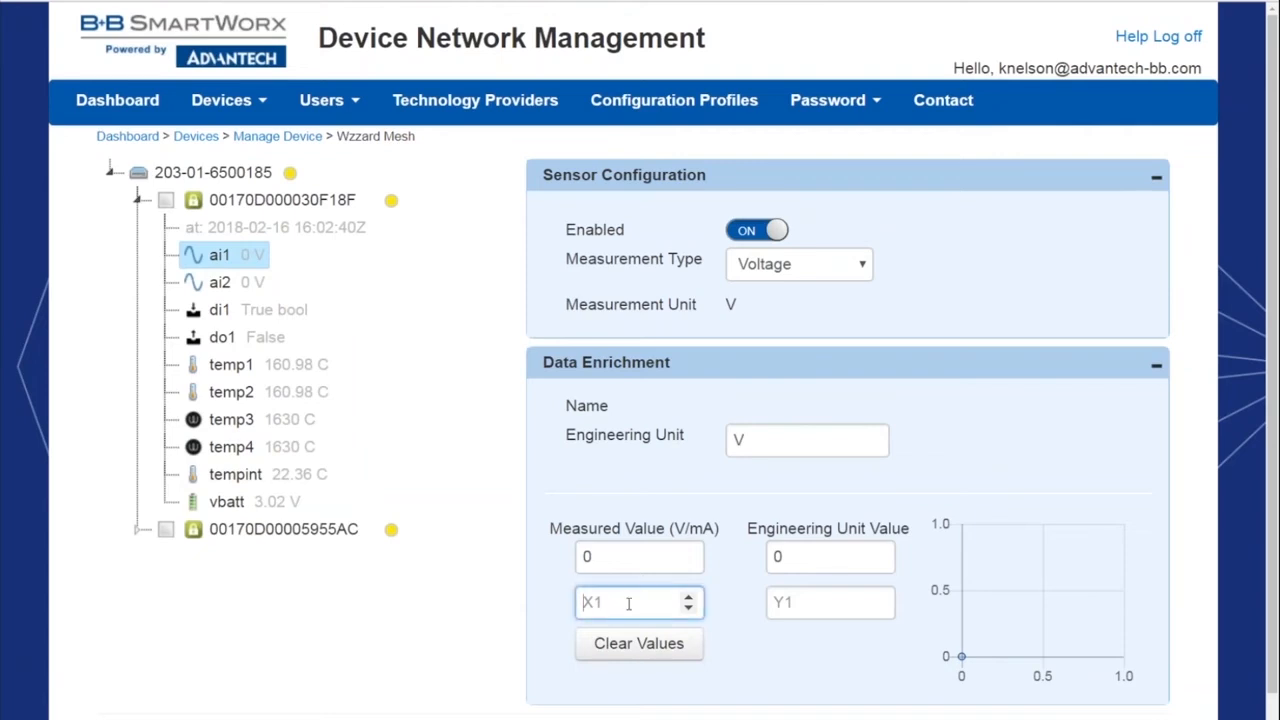
{"action": "type", "text": "5"}
{"action": "left_click", "coordinate": [800, 601]}
{"action": "type", "text": "0"}
{"action": "key", "text": "BackSpace"}
{"action": "type", "text": "100"}
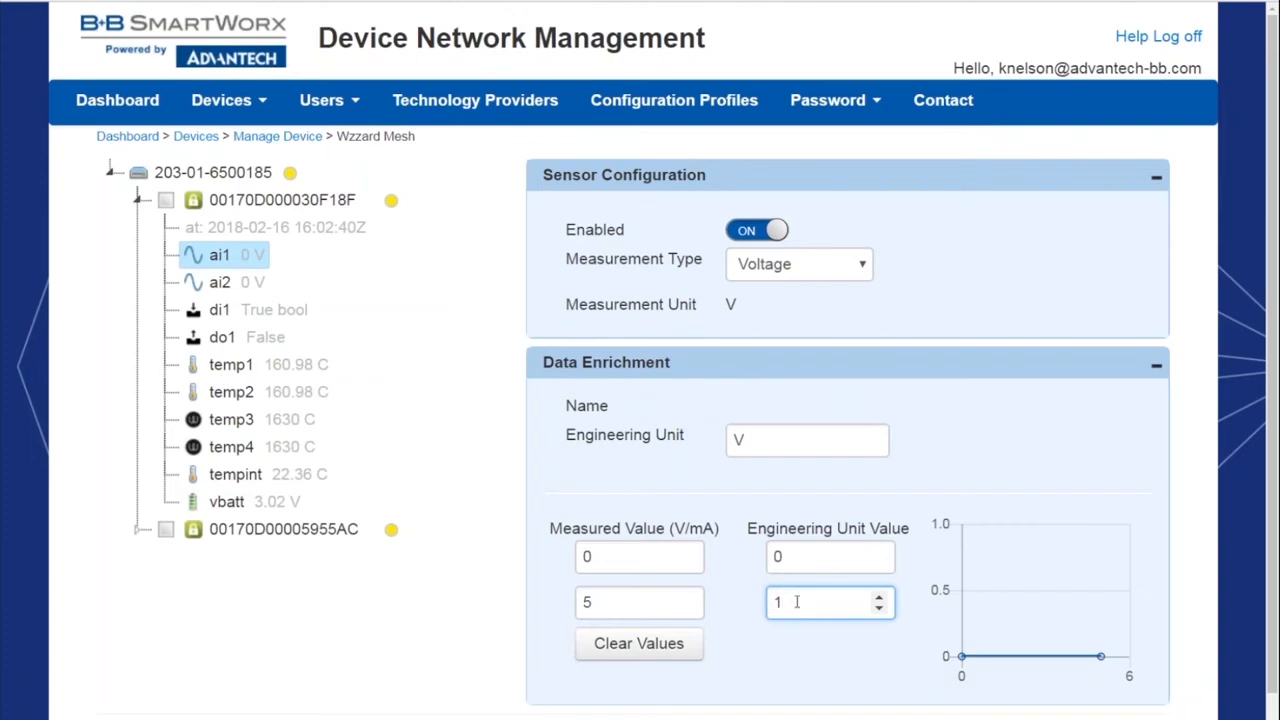
{"action": "left_click", "coordinate": [786, 651]}
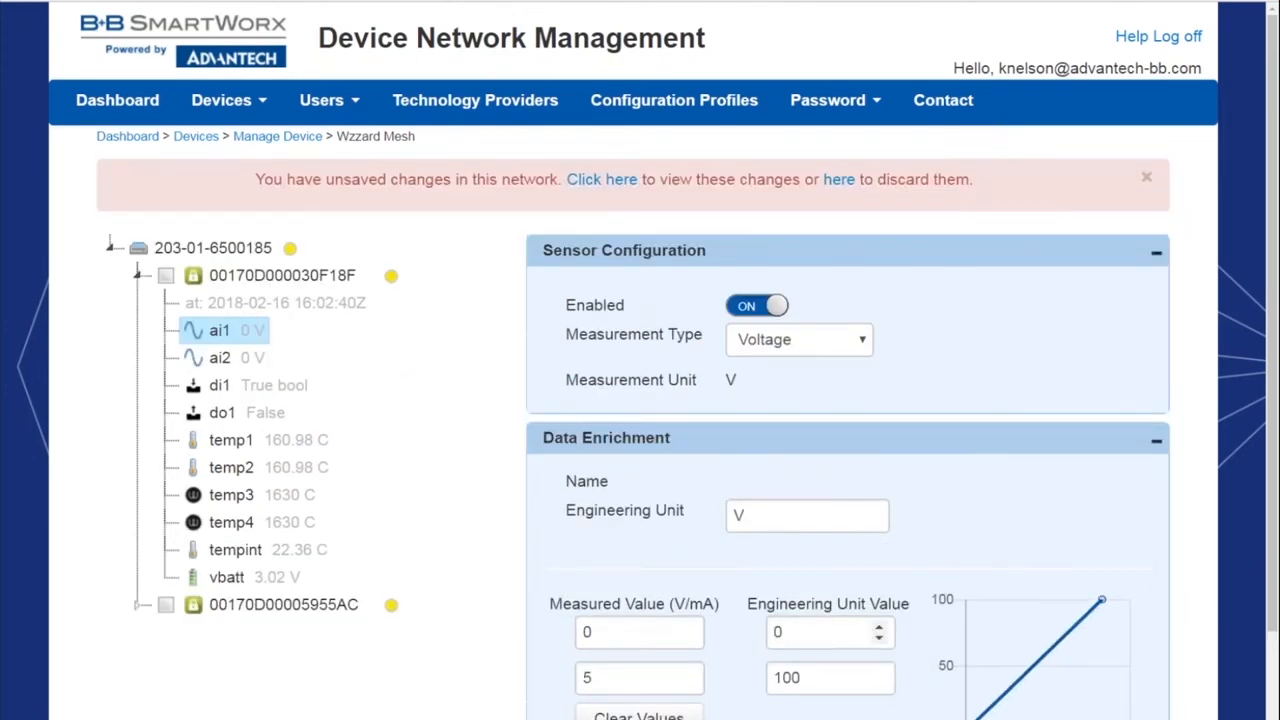
Set the engineering unit of the ai1 input to "% Full" and apply the network's unsaved changes
{"action": "scroll", "coordinate": [786, 648], "scroll_direction": "down", "scroll_amount": 2}
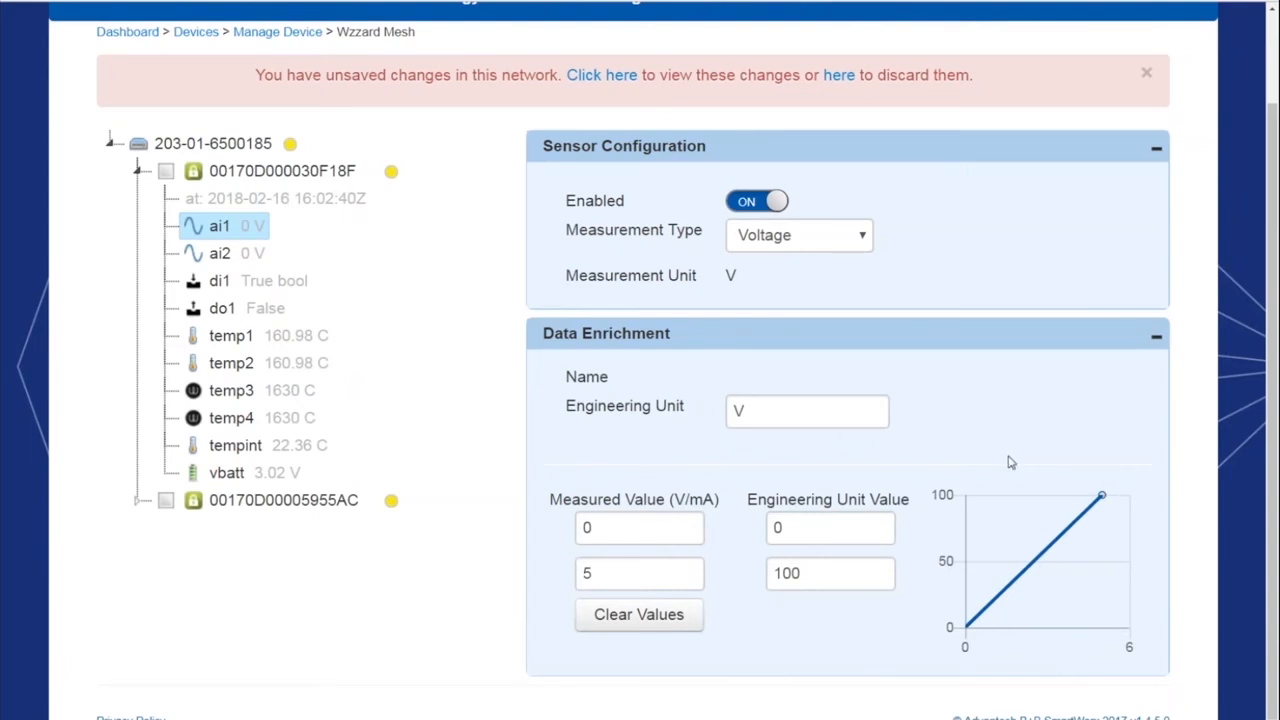
{"action": "left_click", "coordinate": [793, 416]}
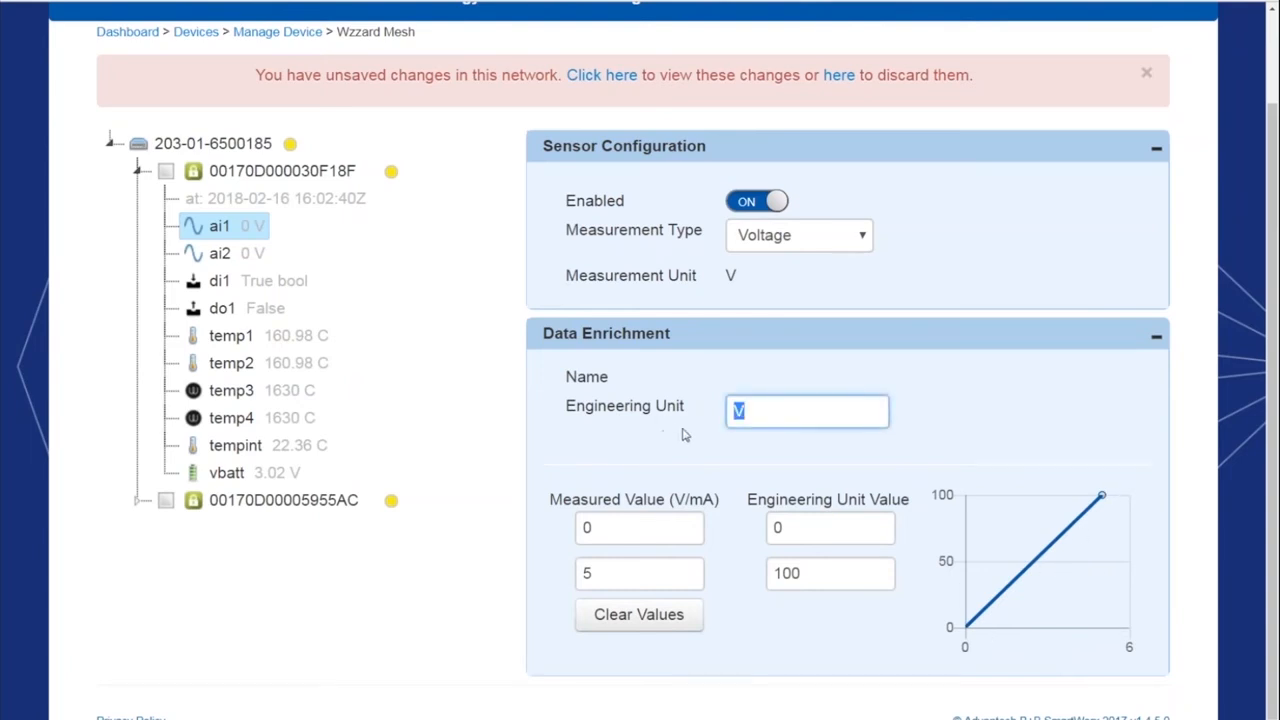
{"action": "type", "text": "% Full"}
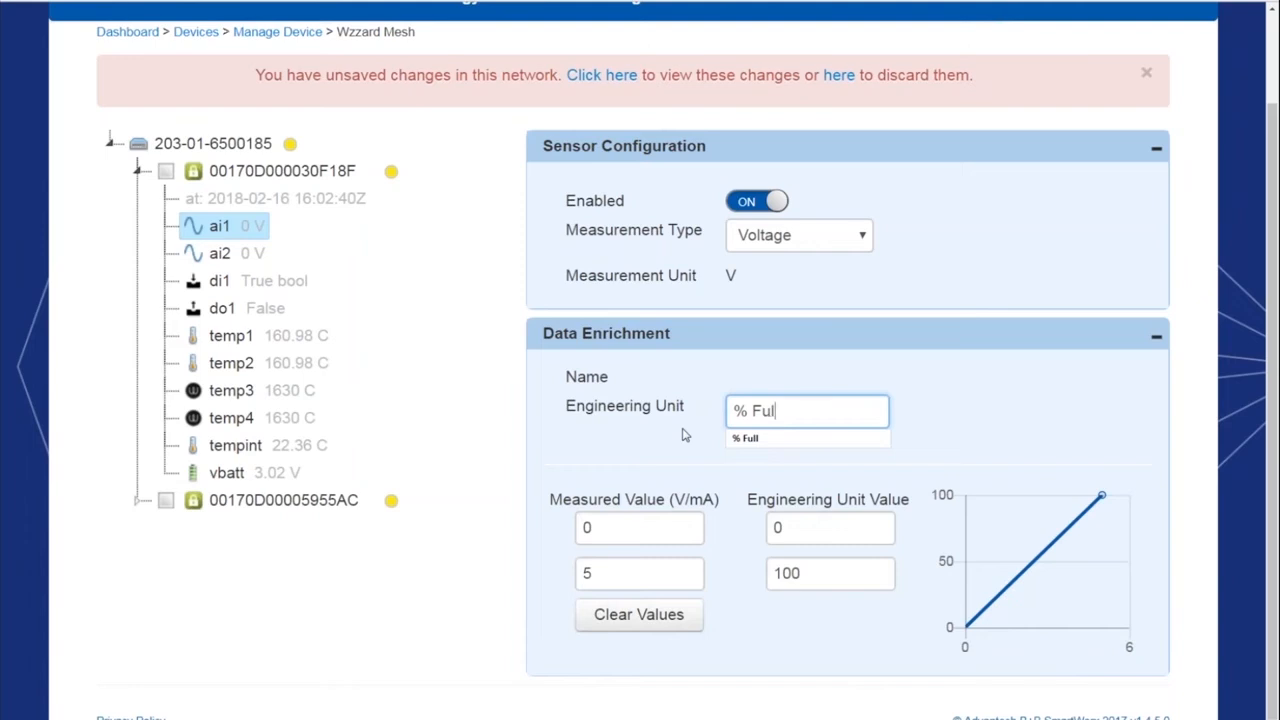
{"action": "left_click", "coordinate": [1034, 418]}
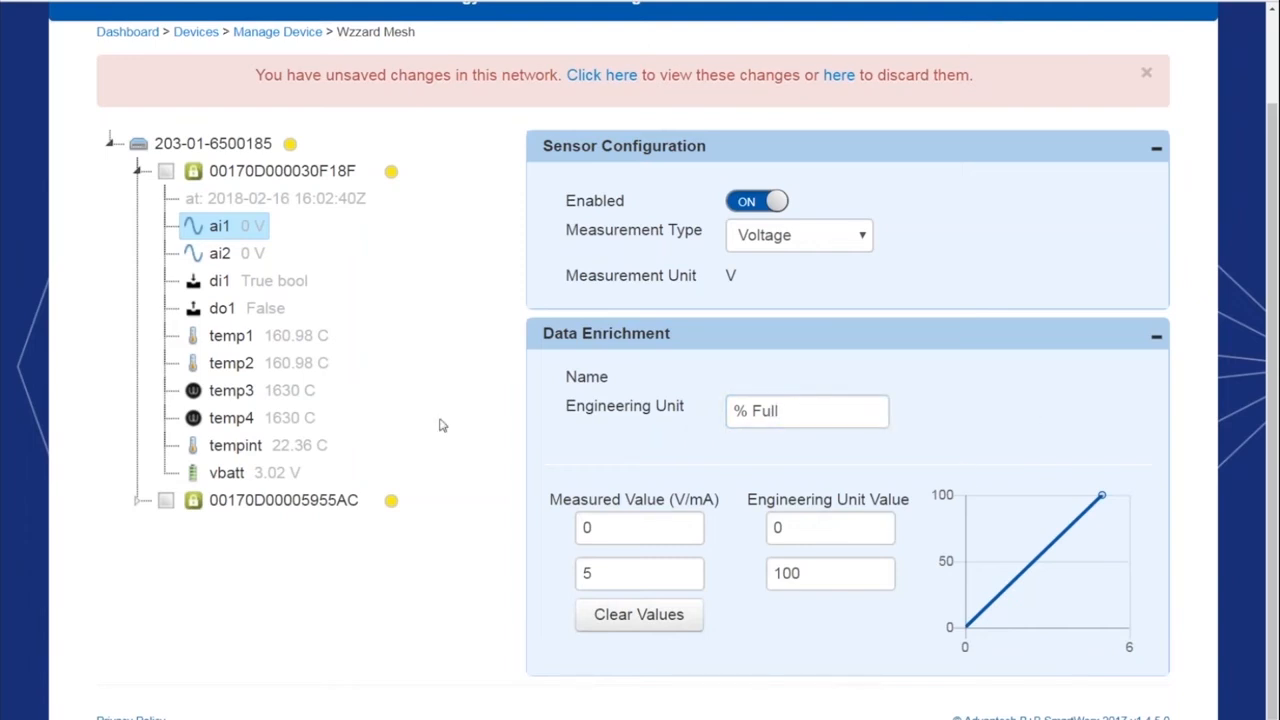
{"action": "scroll", "coordinate": [483, 231], "scroll_direction": "up", "scroll_amount": 1}
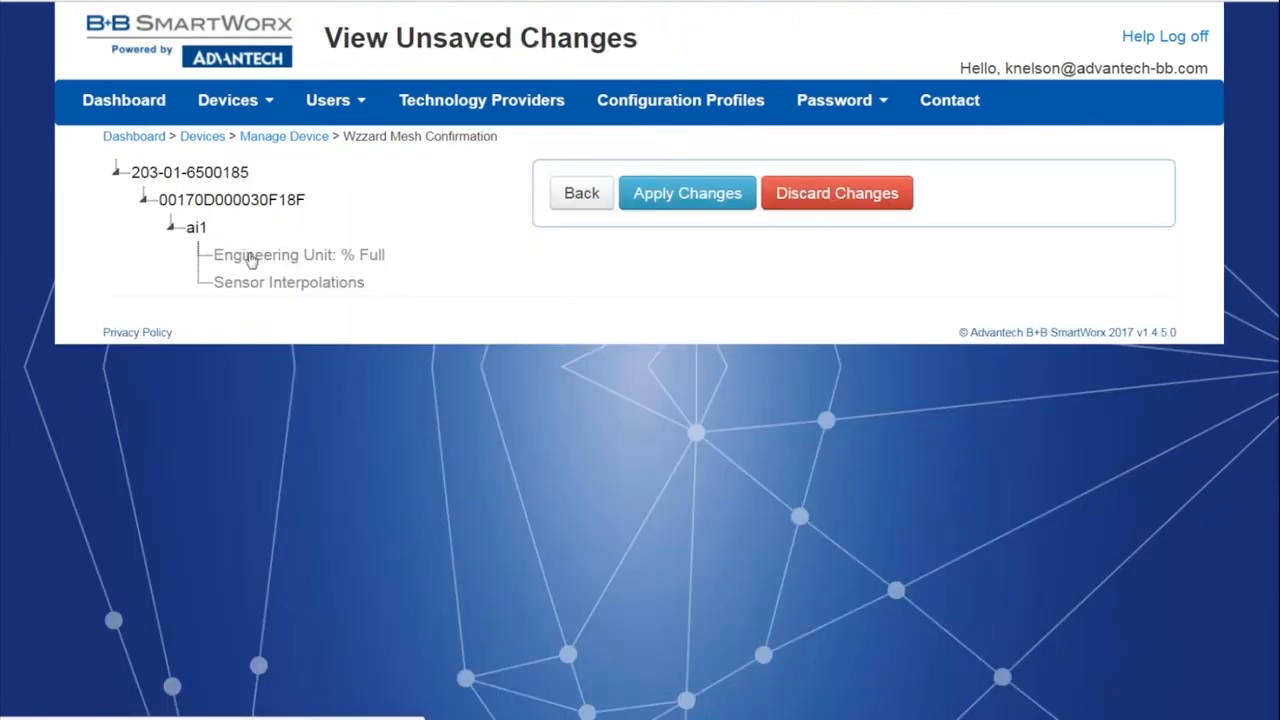
{"action": "left_click", "coordinate": [680, 196]}
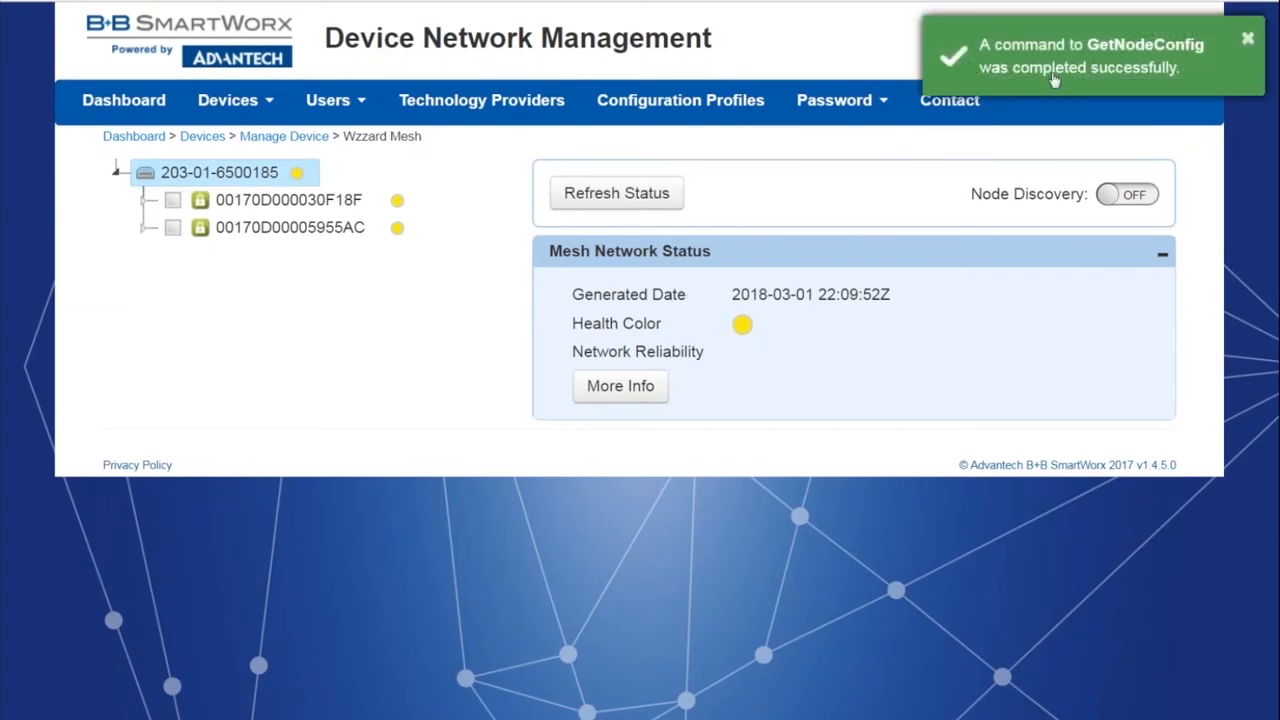
Check the saved ai1 data enrichment on node 00170D000030F18F and update the node's data
{"action": "left_click", "coordinate": [144, 202]}
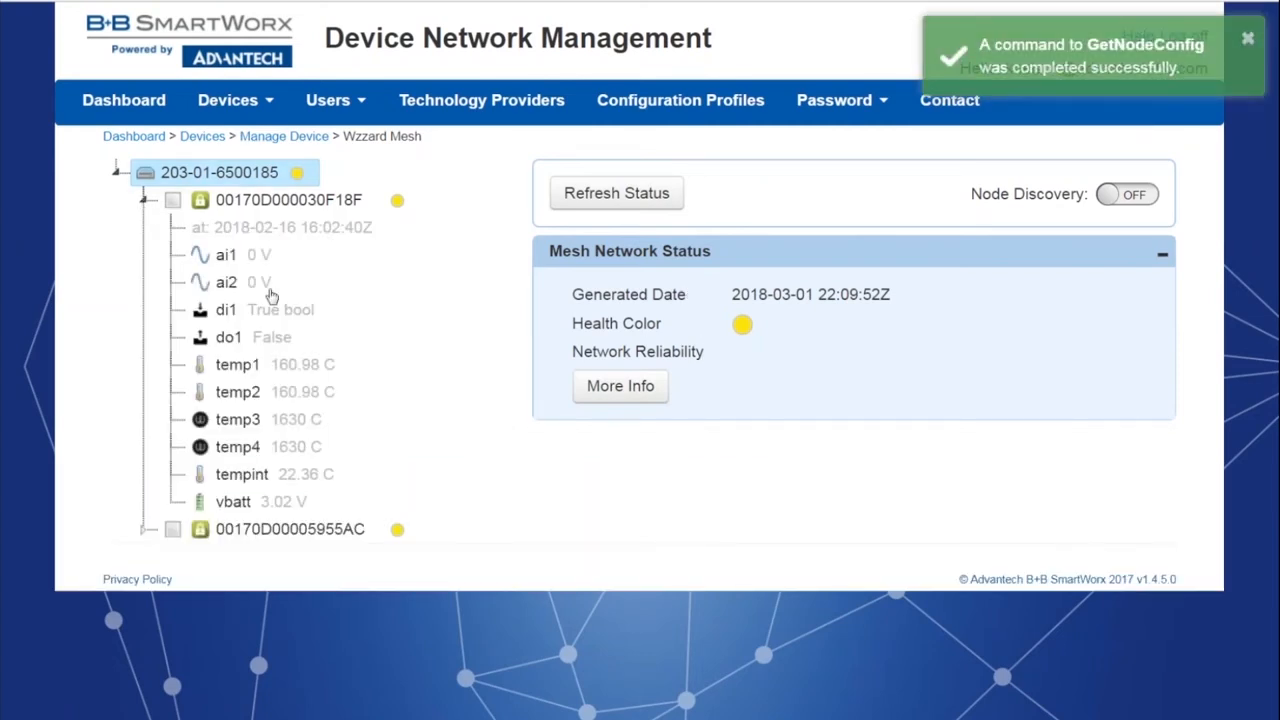
{"action": "left_click", "coordinate": [226, 257]}
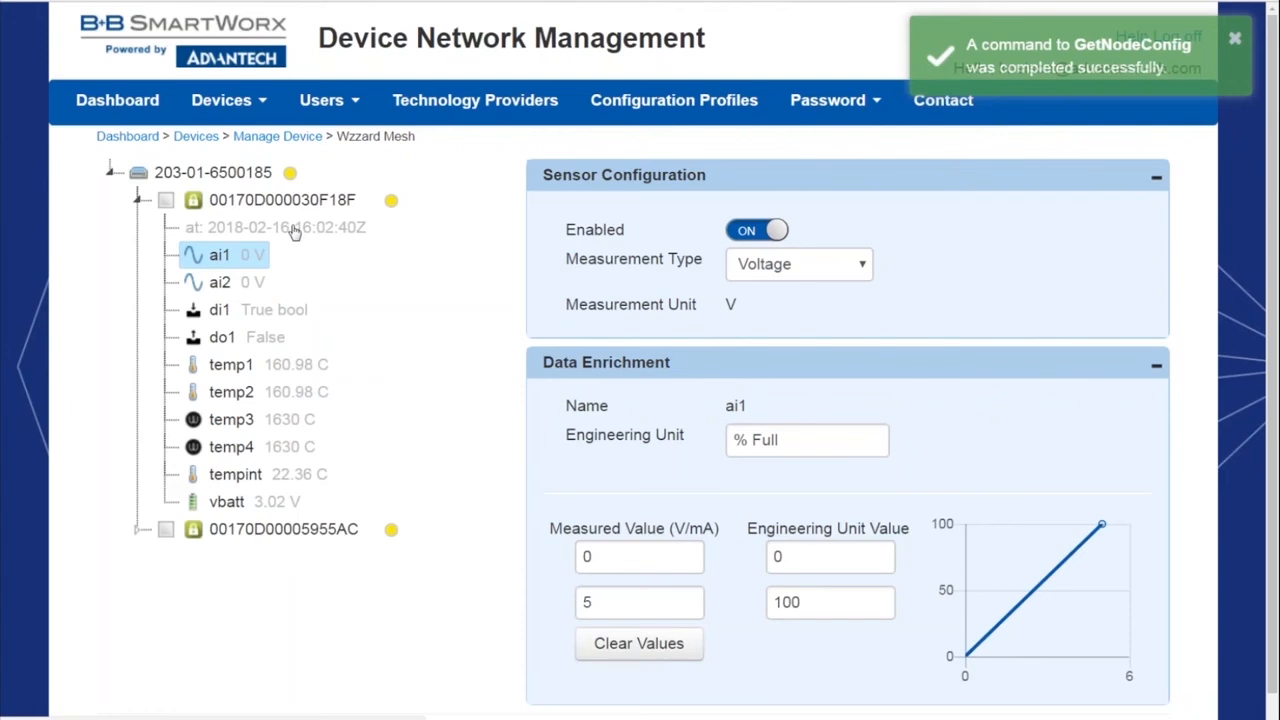
{"action": "left_click", "coordinate": [254, 205]}
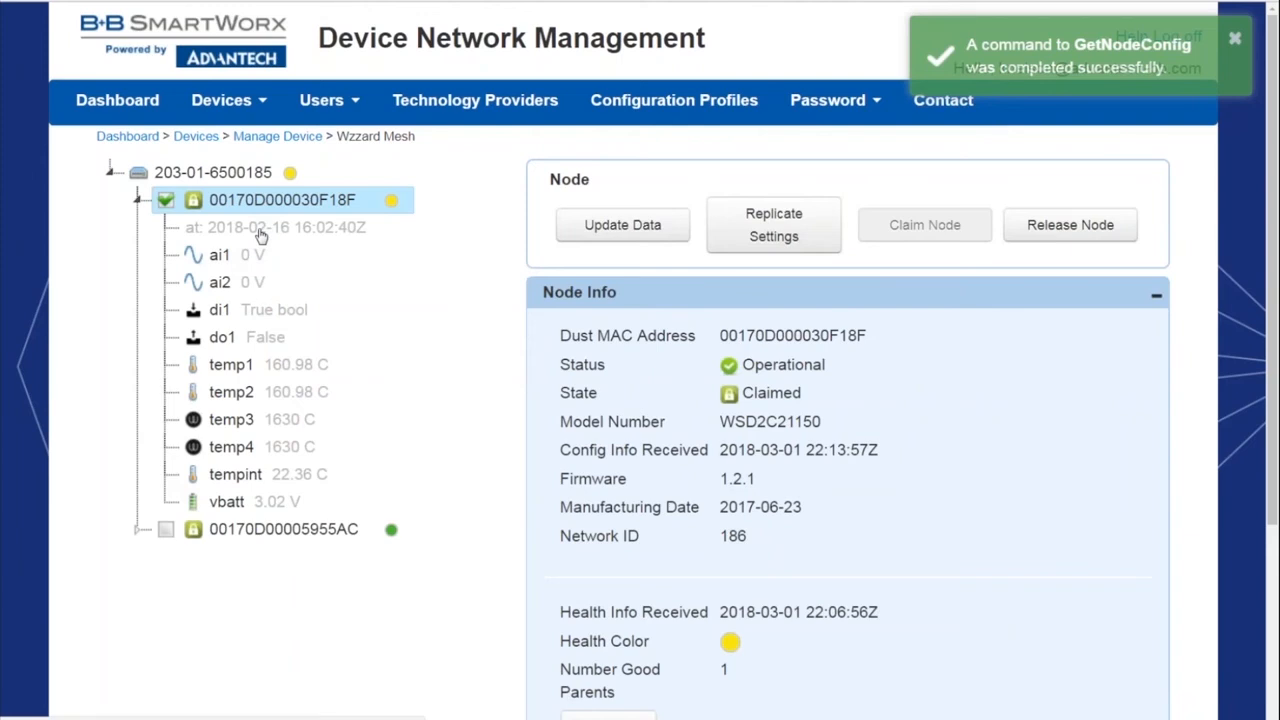
{"action": "left_click", "coordinate": [601, 229]}
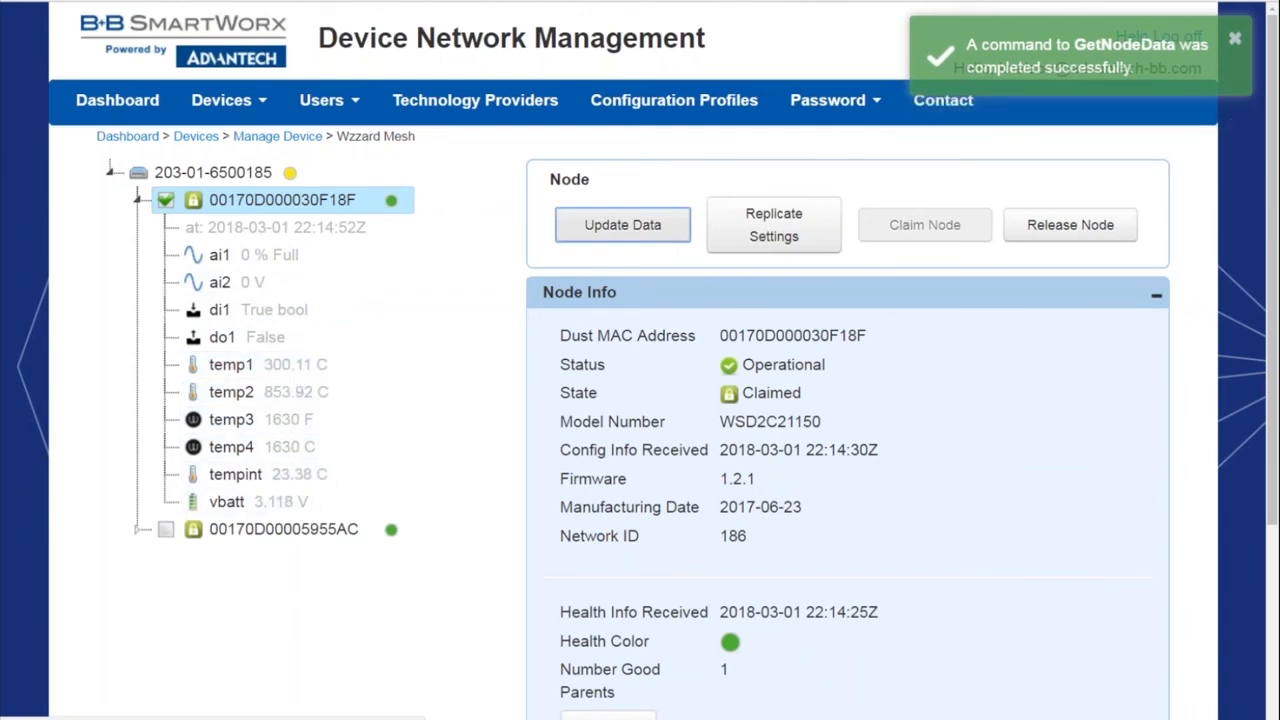
Set the engineering unit of the tempint sensor on node 00170D000030F18F to F and apply the unsaved changes
{"action": "left_click", "coordinate": [235, 474]}
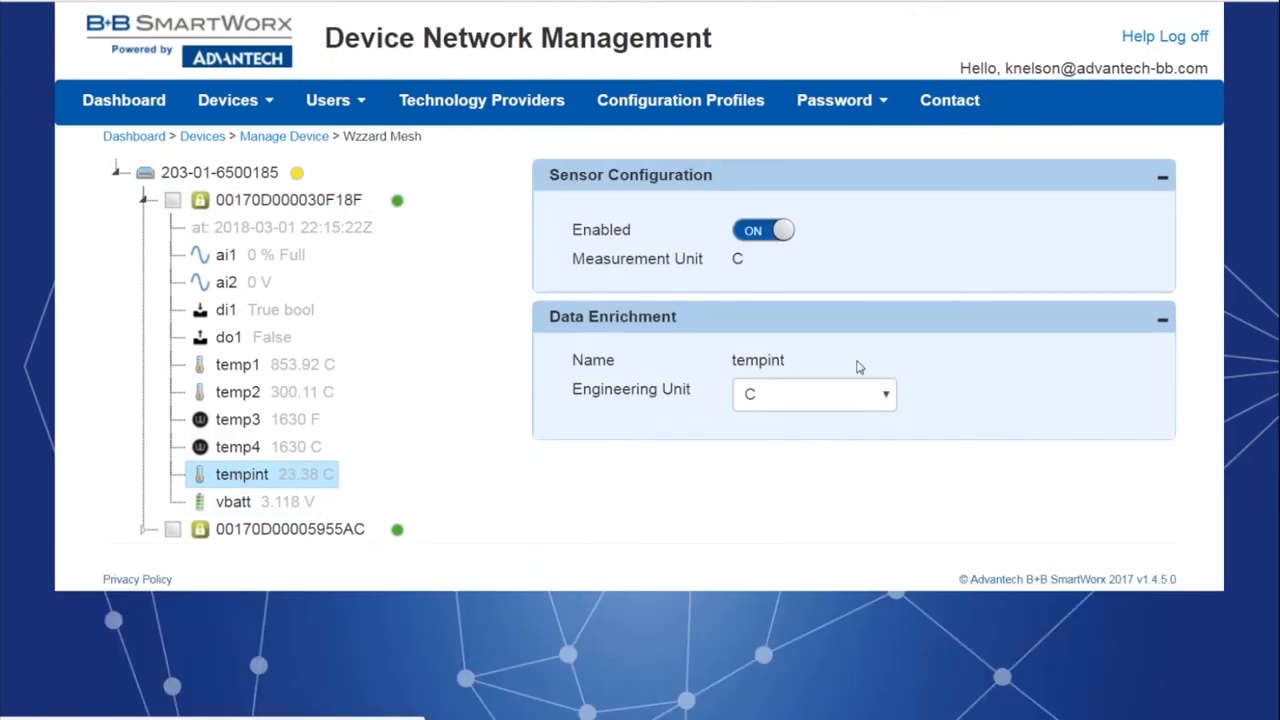
{"action": "left_click", "coordinate": [810, 394]}
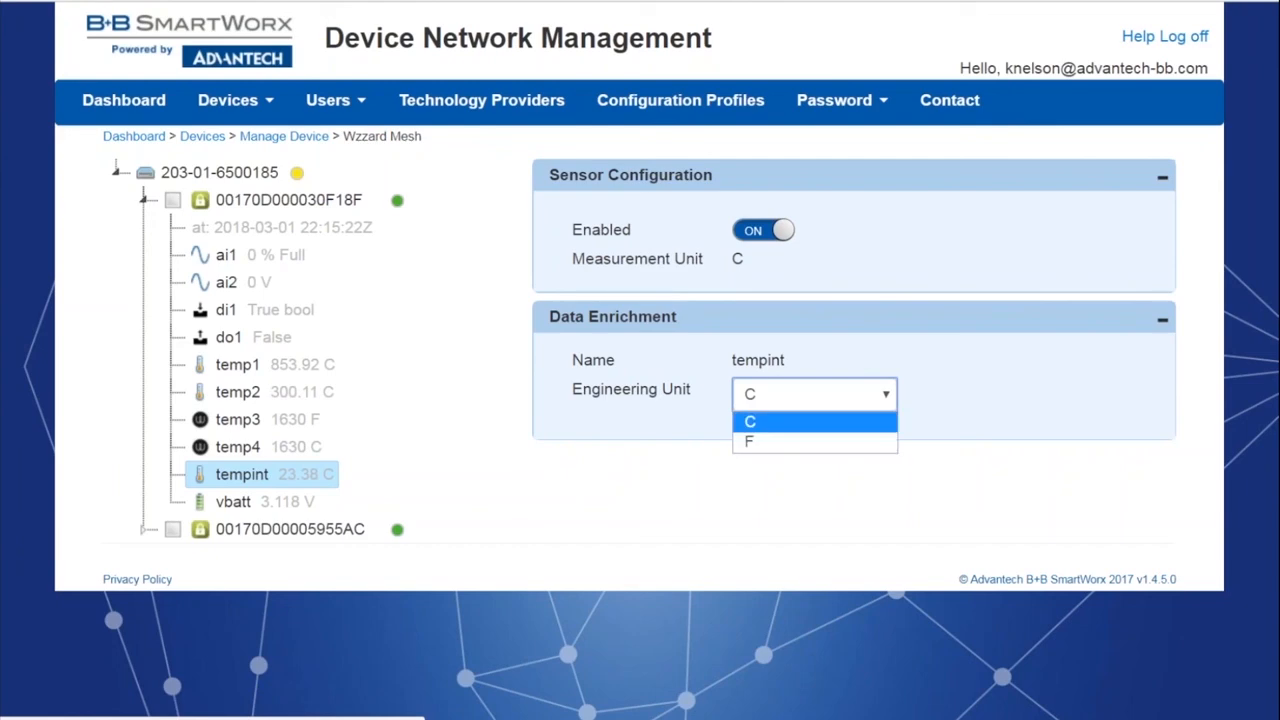
{"action": "left_click", "coordinate": [771, 442]}
{"action": "left_click", "coordinate": [622, 179]}
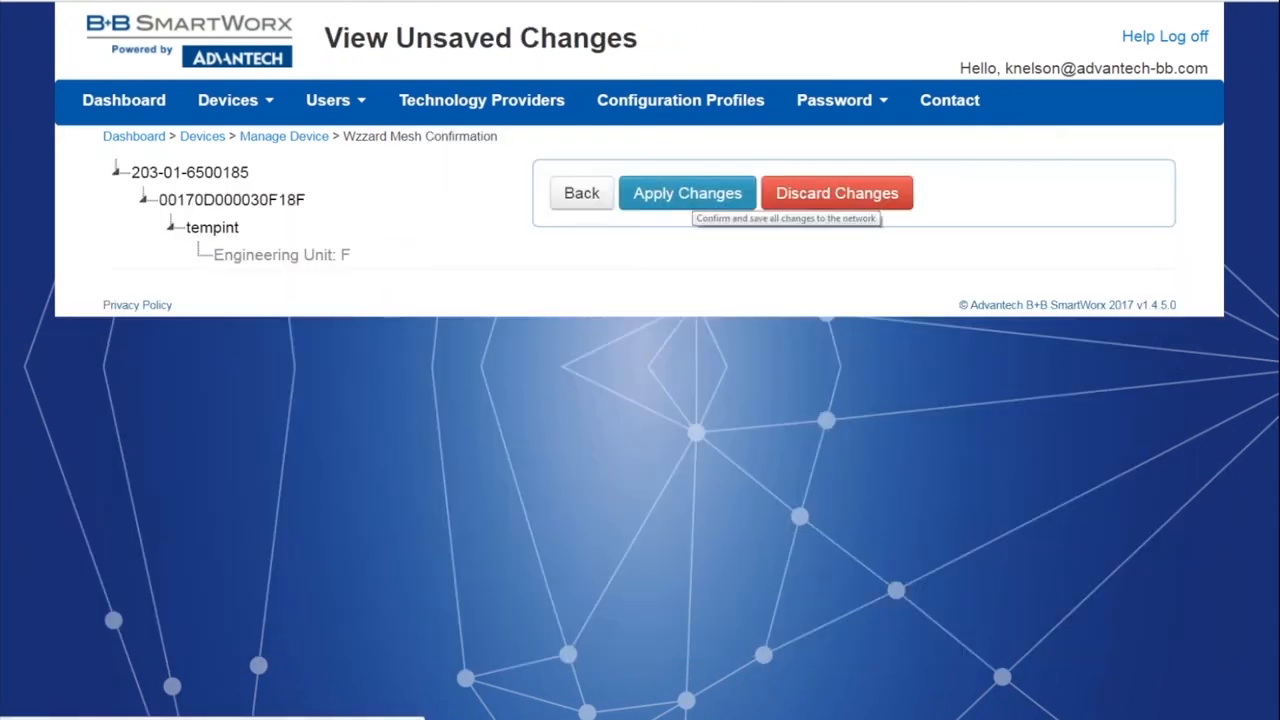
{"action": "left_click", "coordinate": [687, 193]}
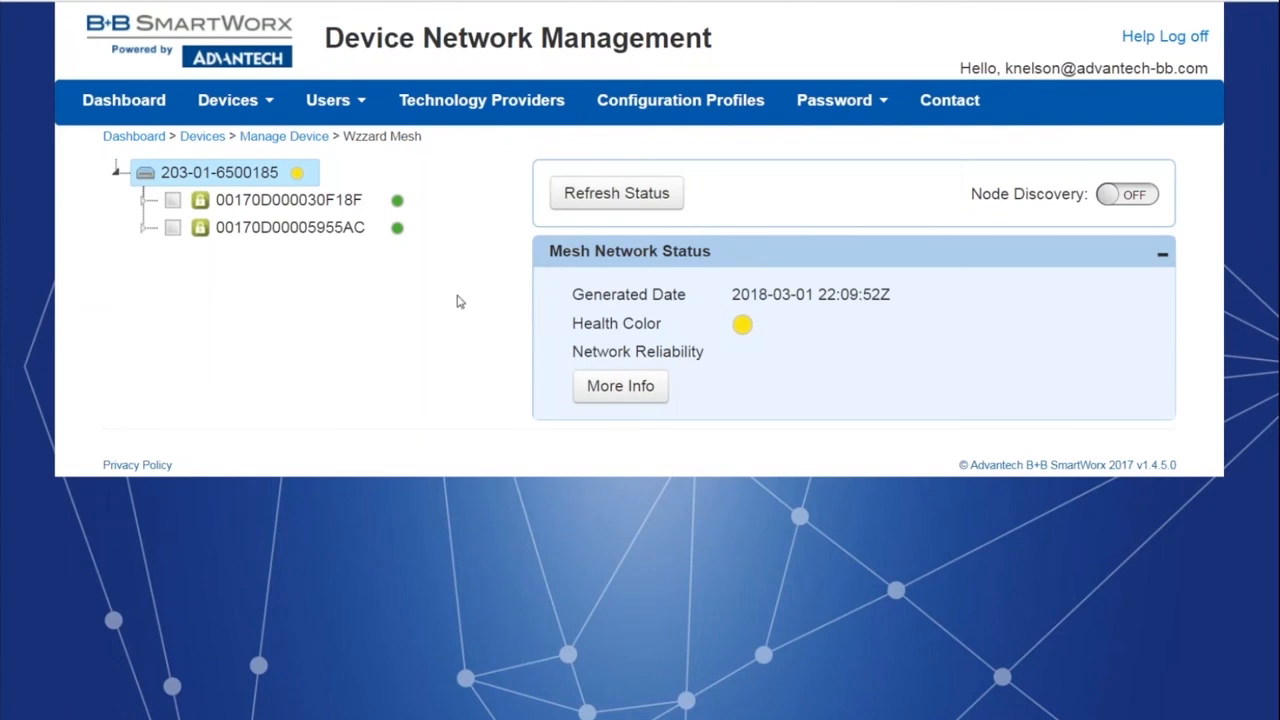
Update the data of node 00170D000030F18F and check the sensor readings listed under both nodes
{"action": "left_click", "coordinate": [145, 200]}
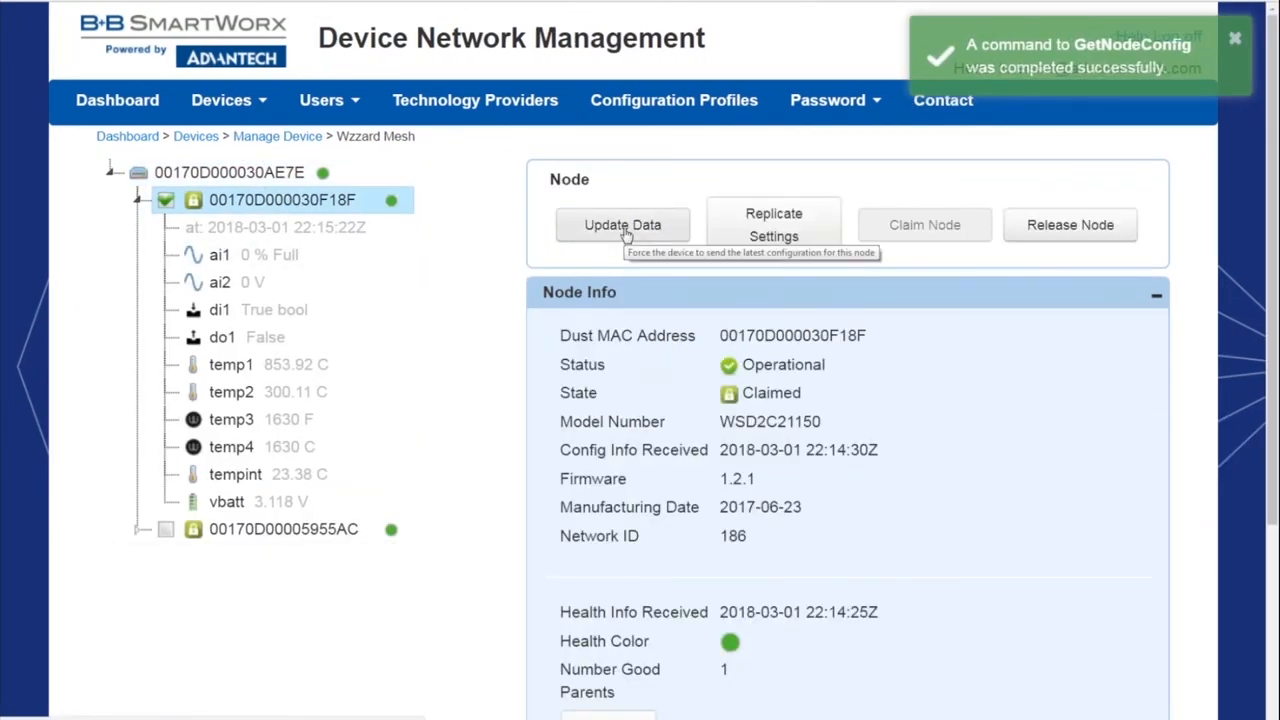
{"action": "left_click", "coordinate": [622, 226]}
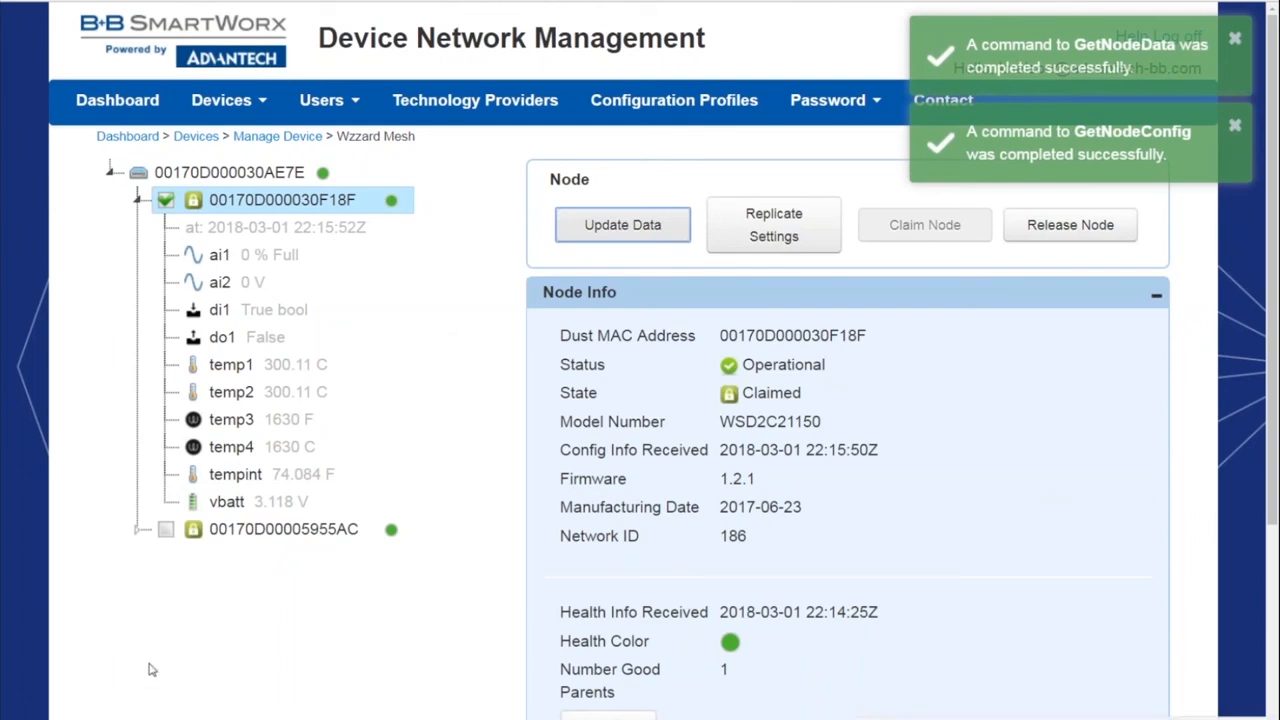
{"action": "left_click", "coordinate": [138, 535]}
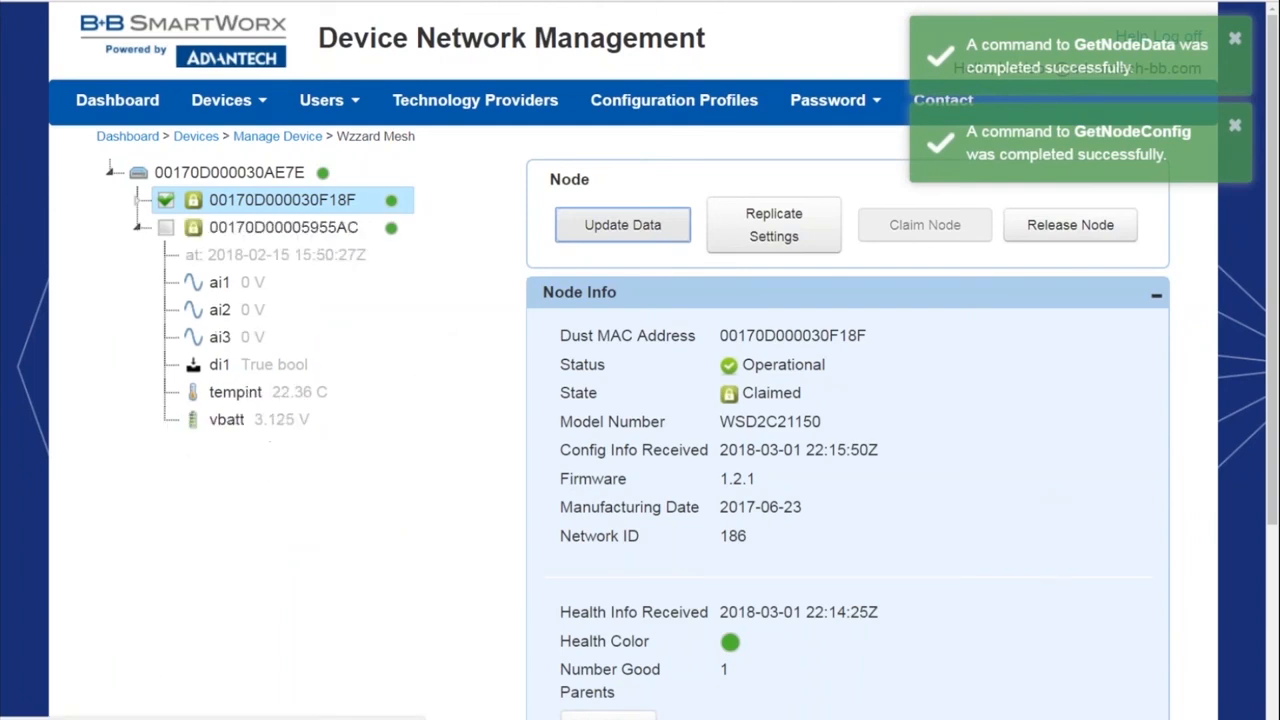
{"action": "left_click", "coordinate": [138, 230]}
{"action": "left_click", "coordinate": [139, 205]}
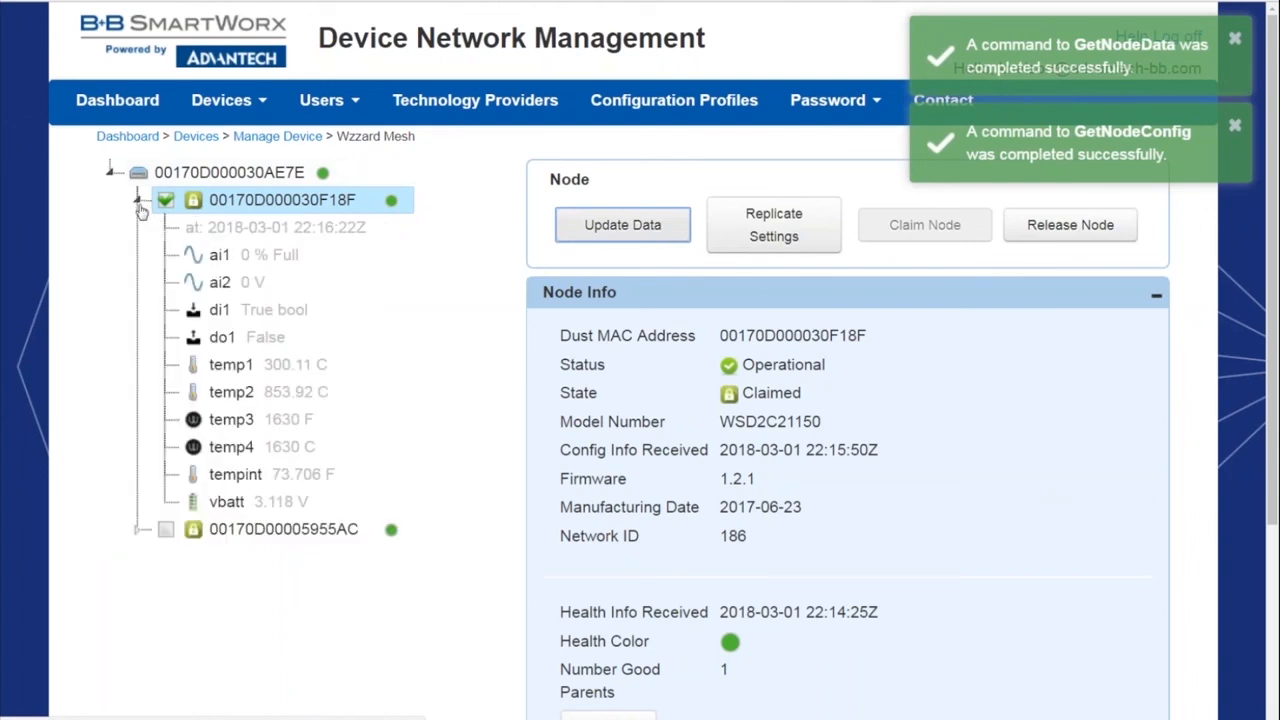